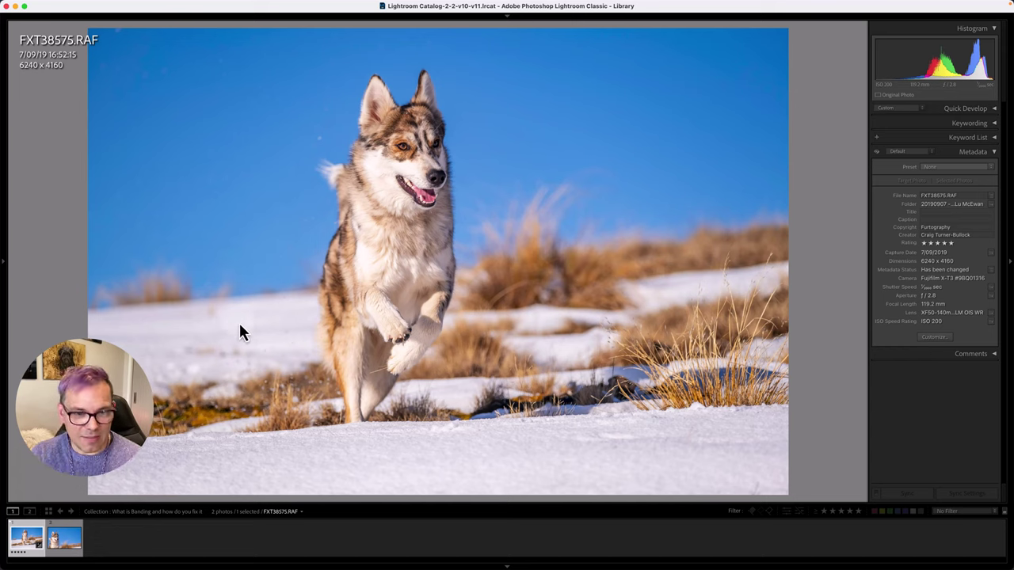
# - Compare the FXT38575-banding.jpg version against the original FXT38575.RAF photo in the Library
pyautogui.click(79, 543)
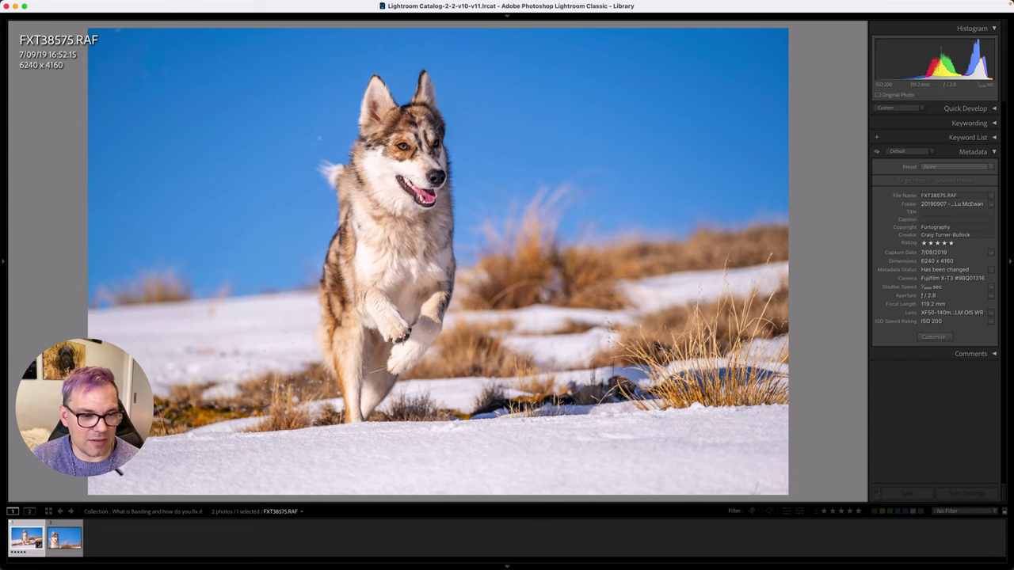
pyautogui.click(65, 544)
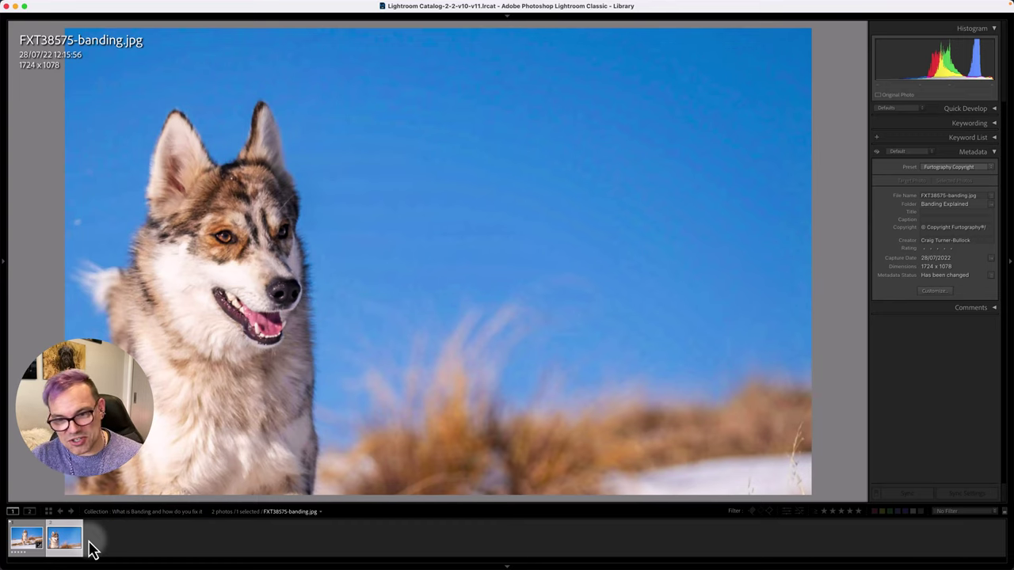
pyautogui.click(57, 546)
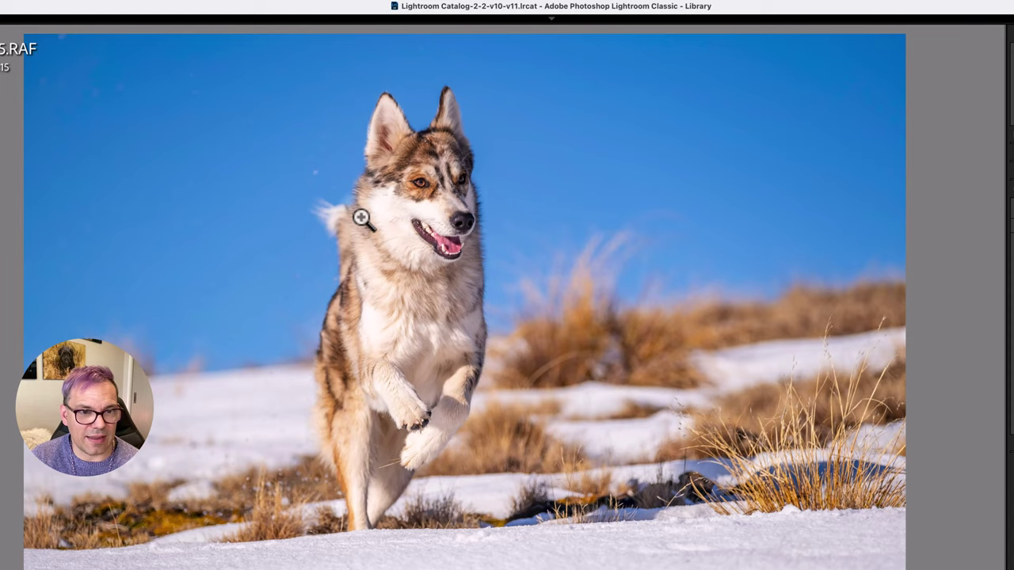
pyautogui.hotkey('shift', 'Tab')
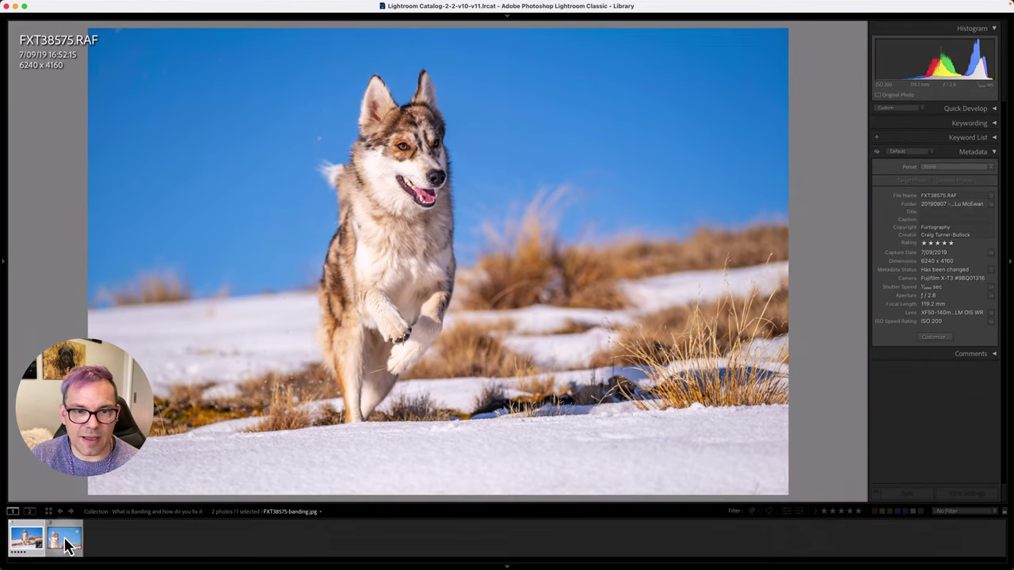
pyautogui.click(67, 544)
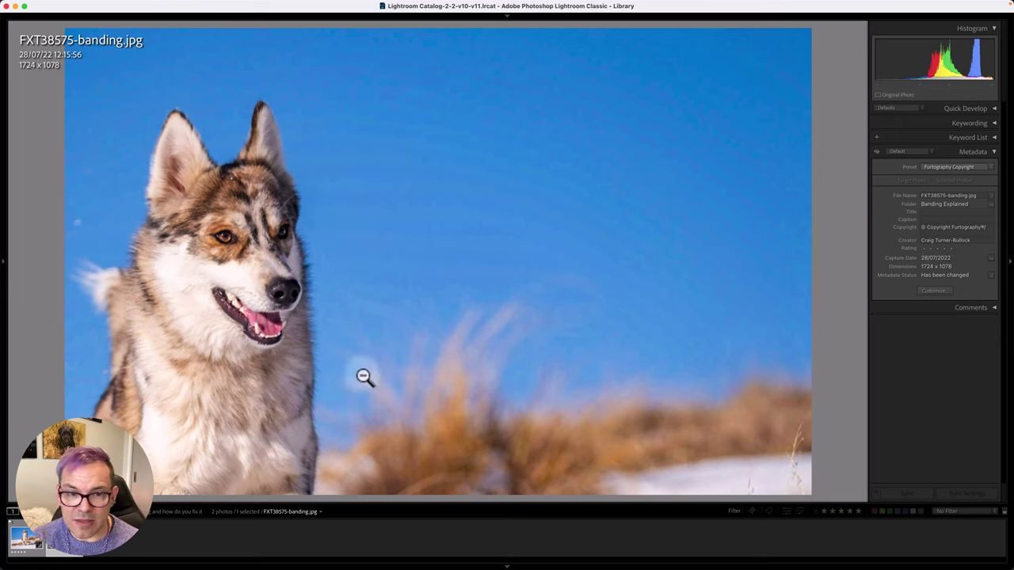
pyautogui.click(28, 546)
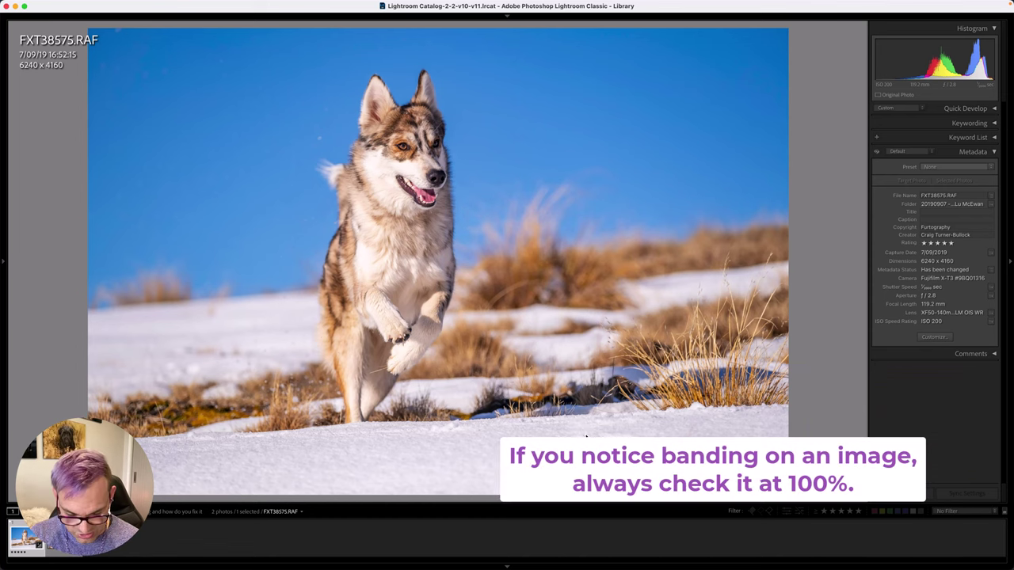
# - Open the husky photo in Develop, inspect the blue sky at 100%, then return to Fit view
pyautogui.press('d')
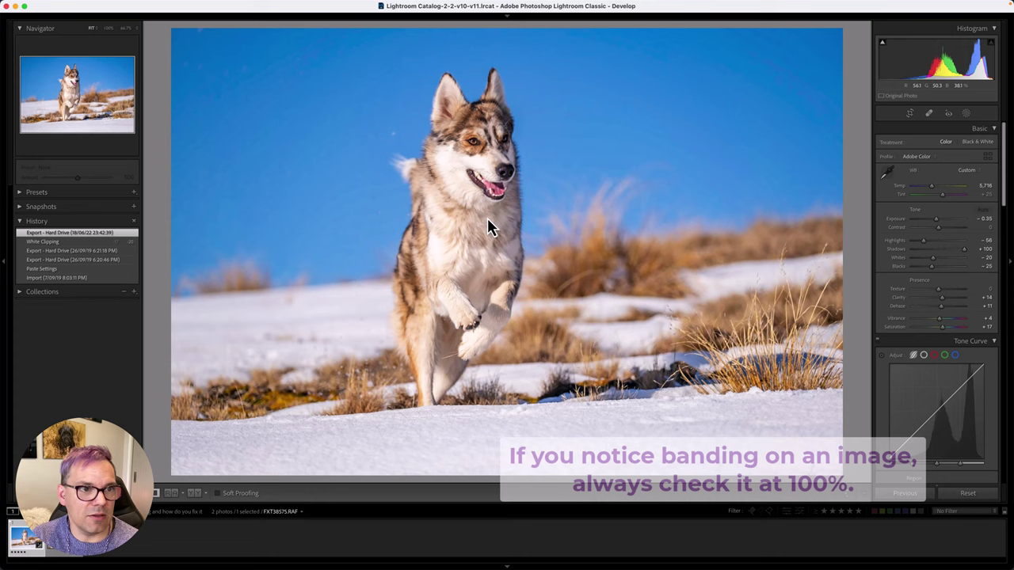
pyautogui.click(550, 288)
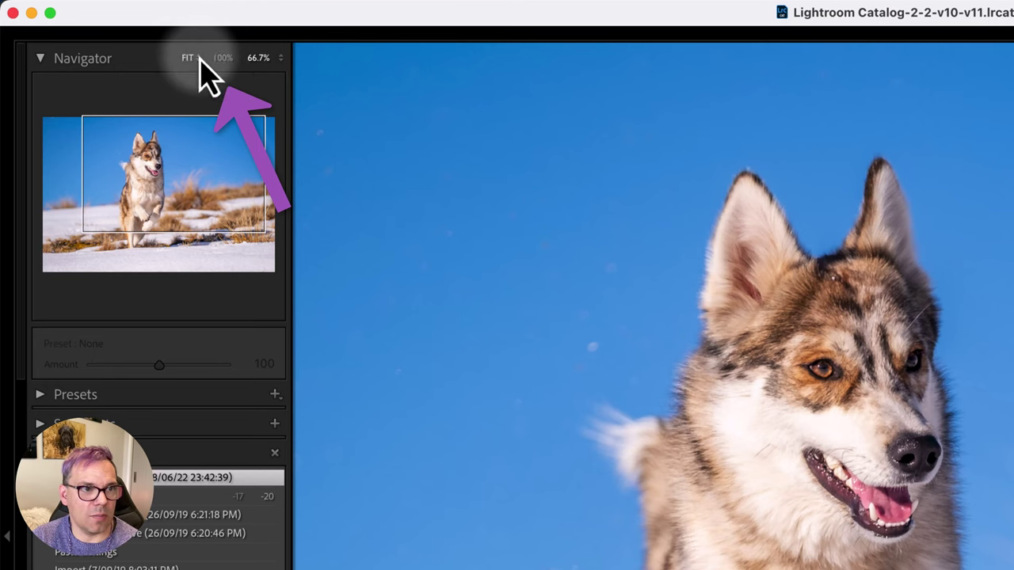
pyautogui.click(224, 60)
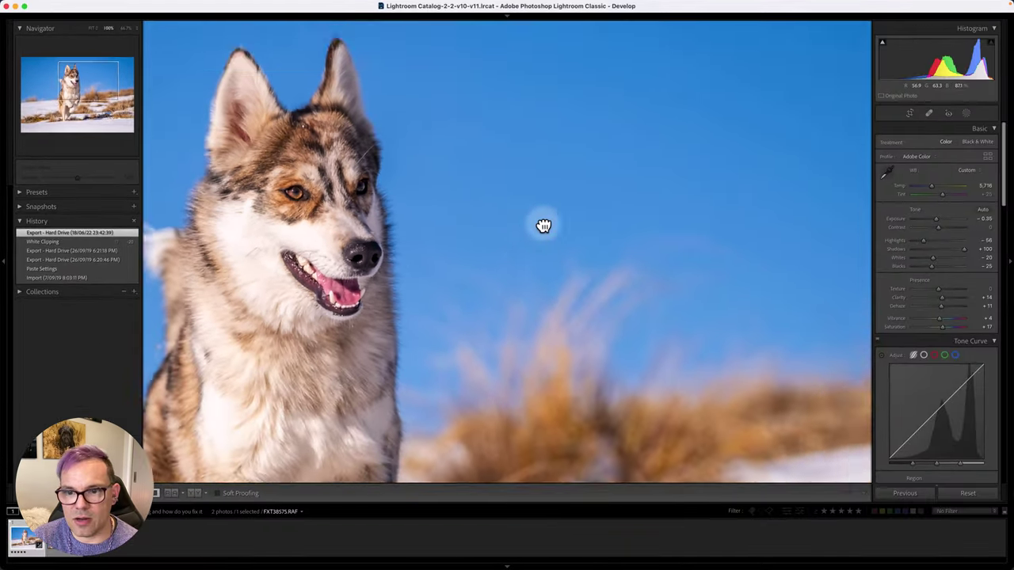
pyautogui.moveTo(544, 226); pyautogui.dragTo(576, 196)
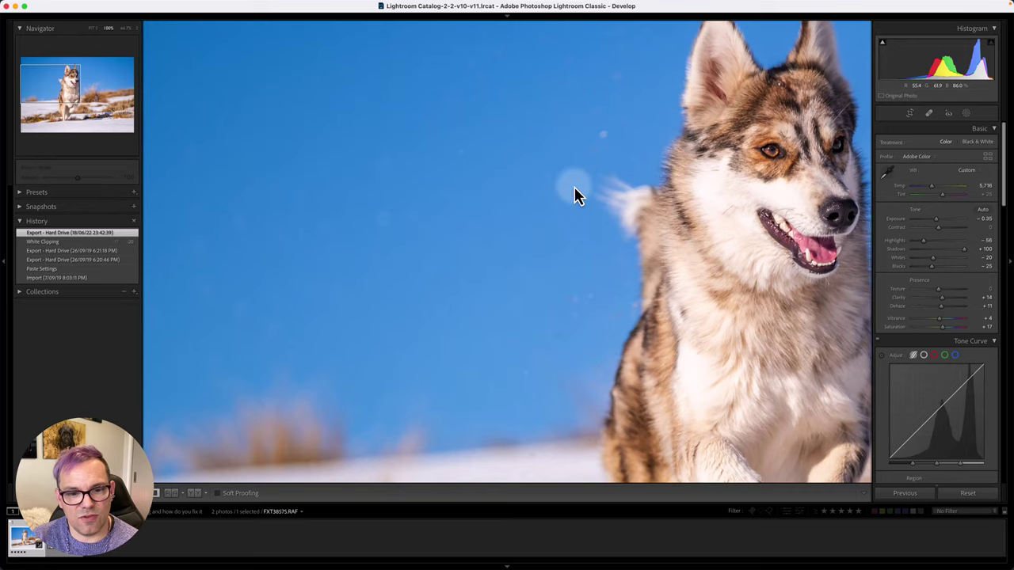
pyautogui.scroll(-5, 563, 301)
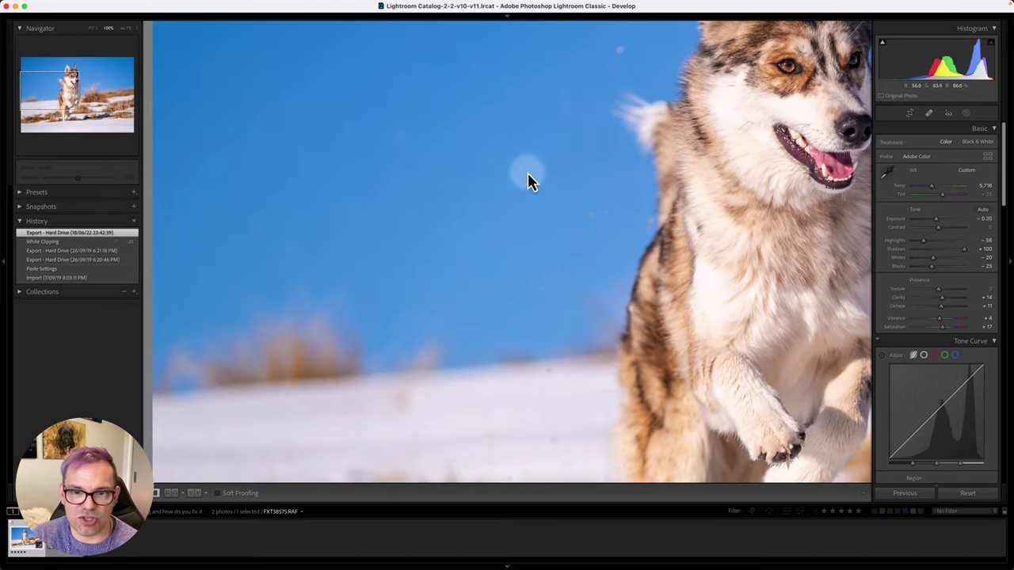
pyautogui.click(432, 173)
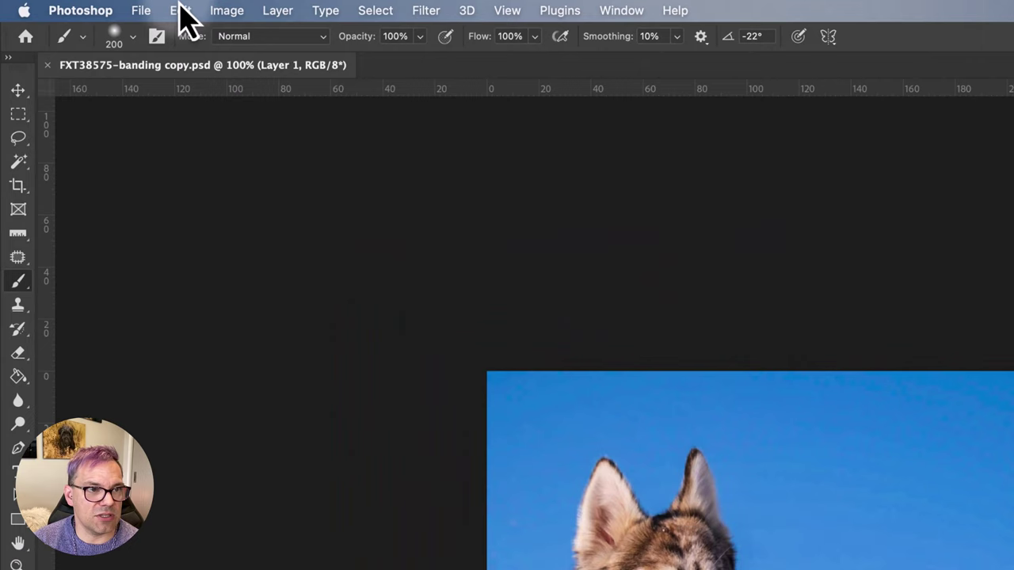
# - Convert the banding copy from 8-bit to 16 Bits/Channel via Image > Mode
pyautogui.click(138, 5)
pyautogui.moveTo(240, 38)
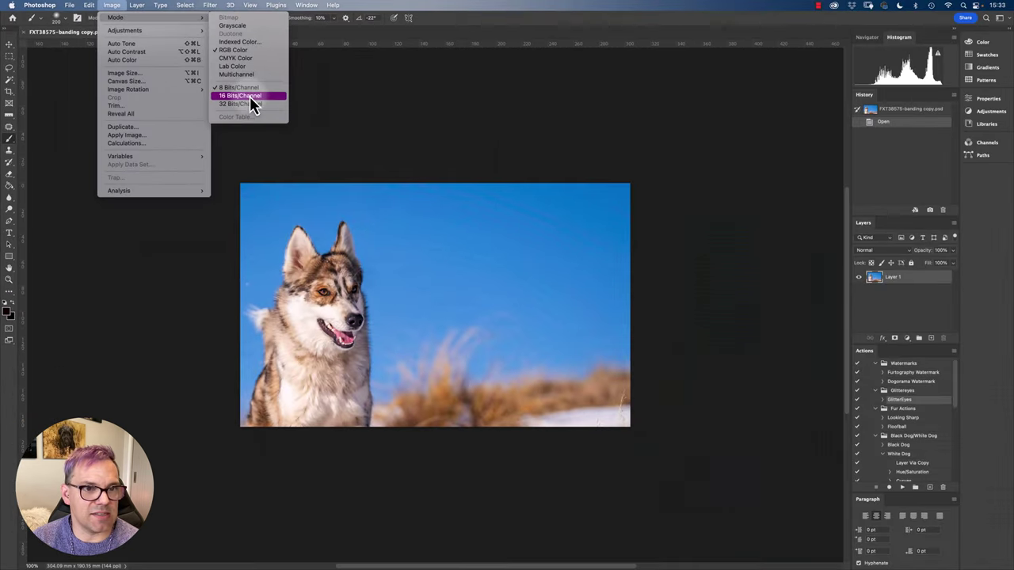
pyautogui.click(537, 205)
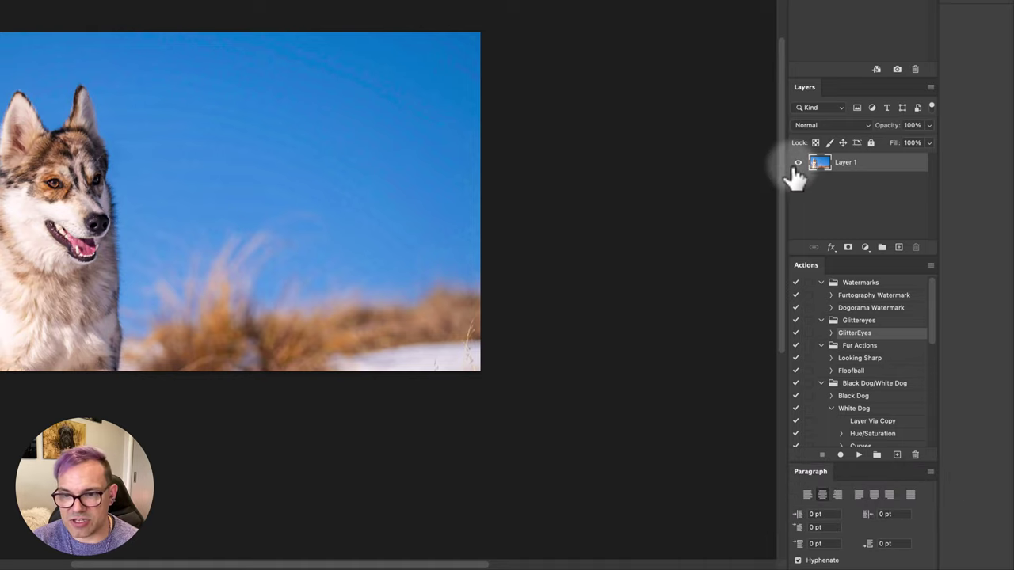
# - Convert Layer 1 to a Smart Object from its Layers panel context menu
pyautogui.rightClick(891, 168)
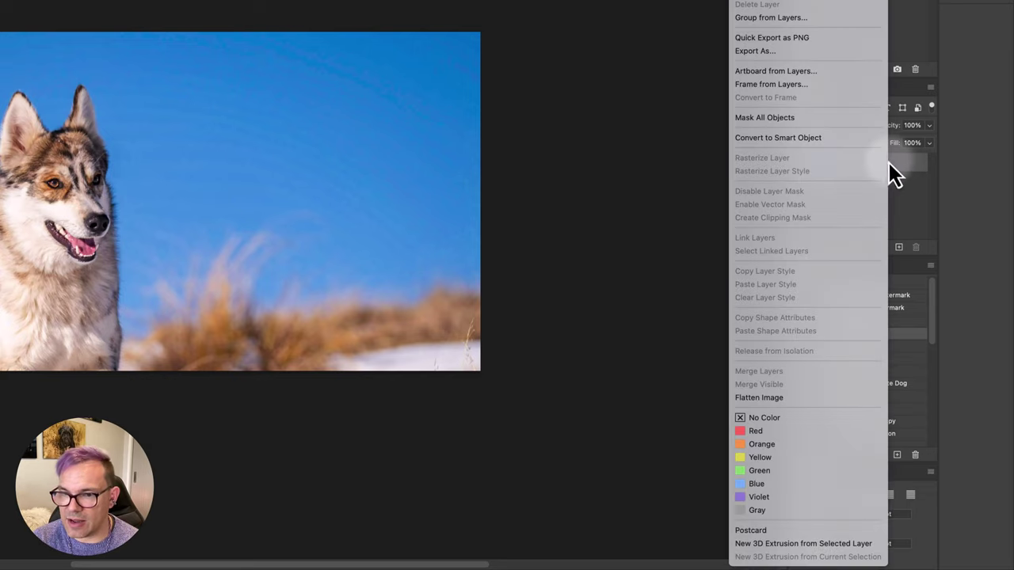
pyautogui.click(780, 140)
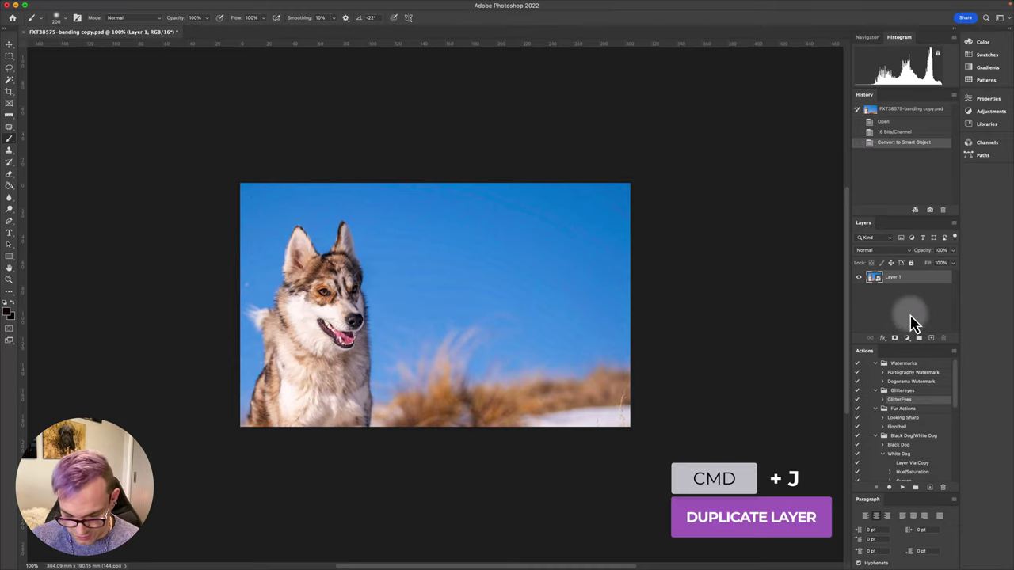
# - Duplicate Layer 1 as Layer 1 copy and select the husky with Select > Subject
pyautogui.press('super+j')
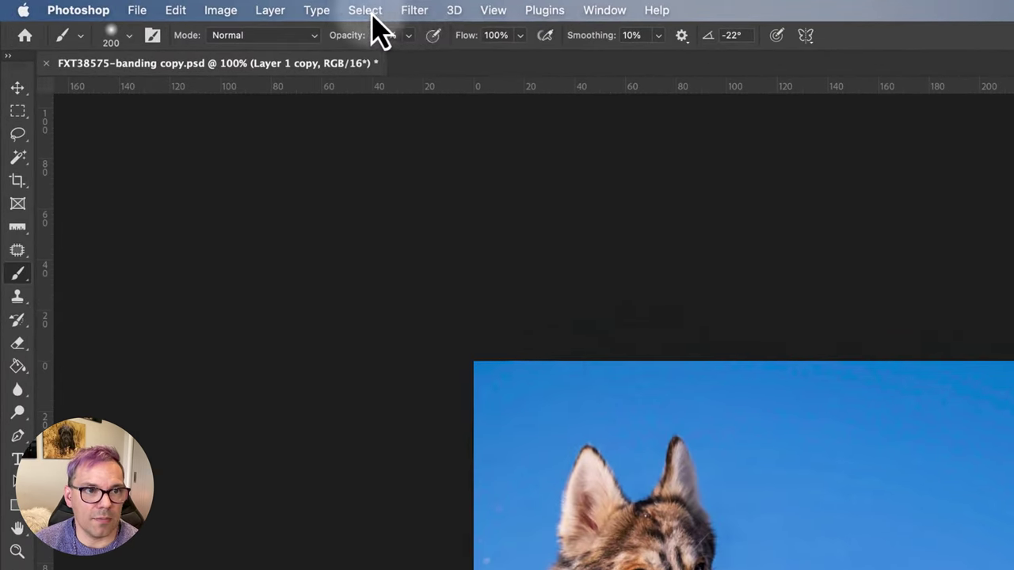
pyautogui.click(194, 5)
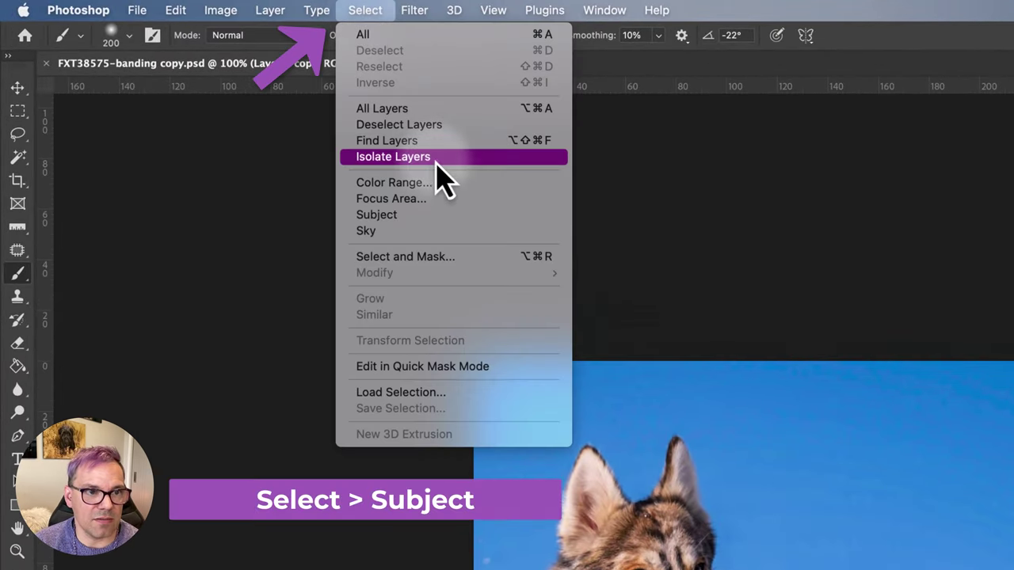
pyautogui.click(407, 217)
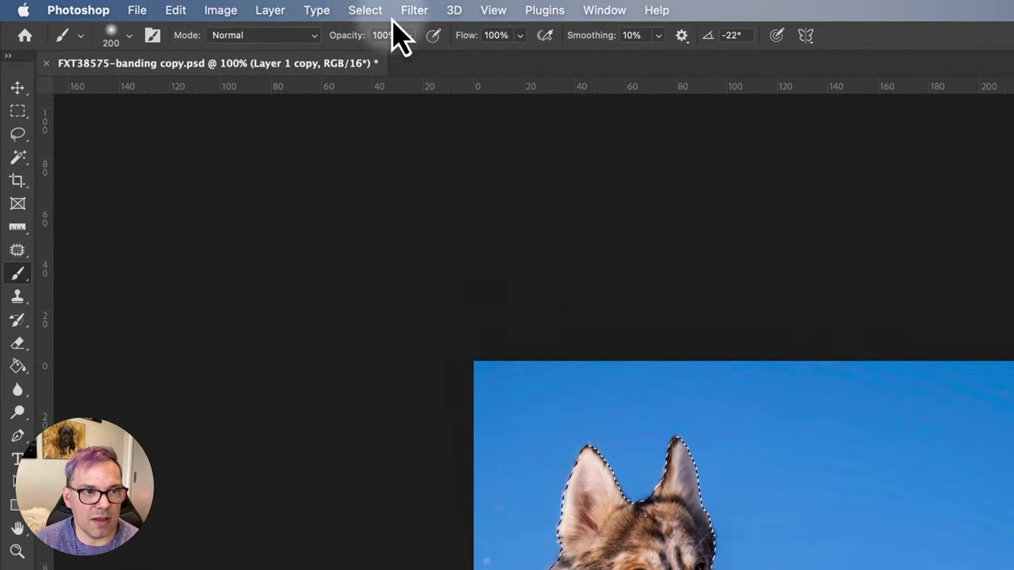
pyautogui.click(364, 11)
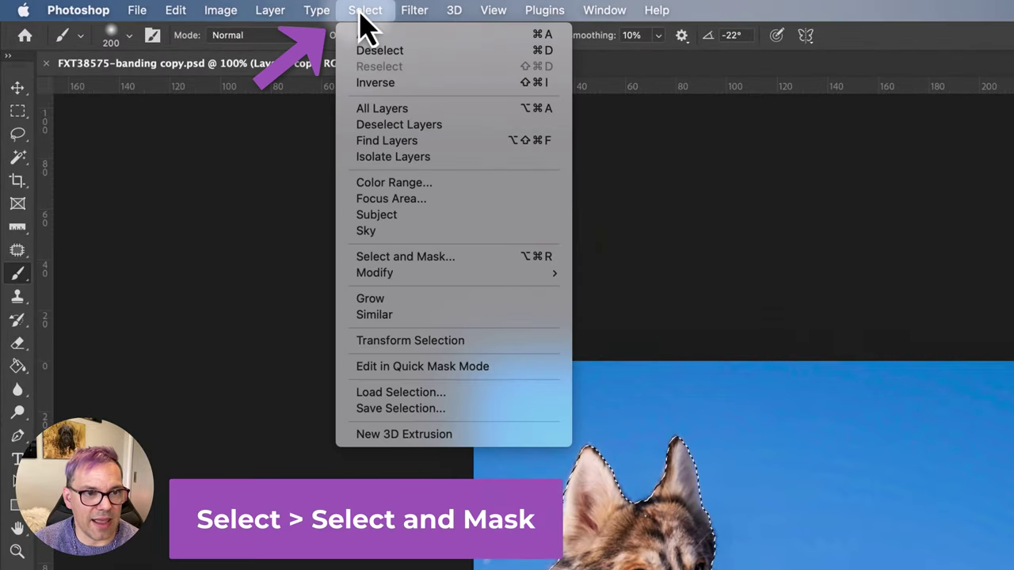
# - In Select and Mask at 200%, refine the husky's edges along the ear, cheek and chest
pyautogui.click(394, 263)
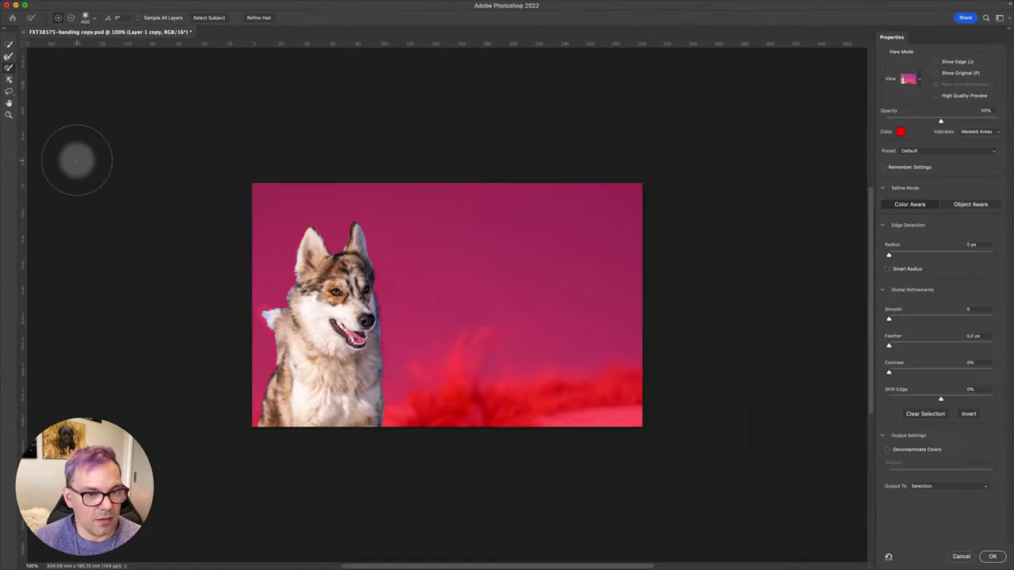
pyautogui.press('super+plus')
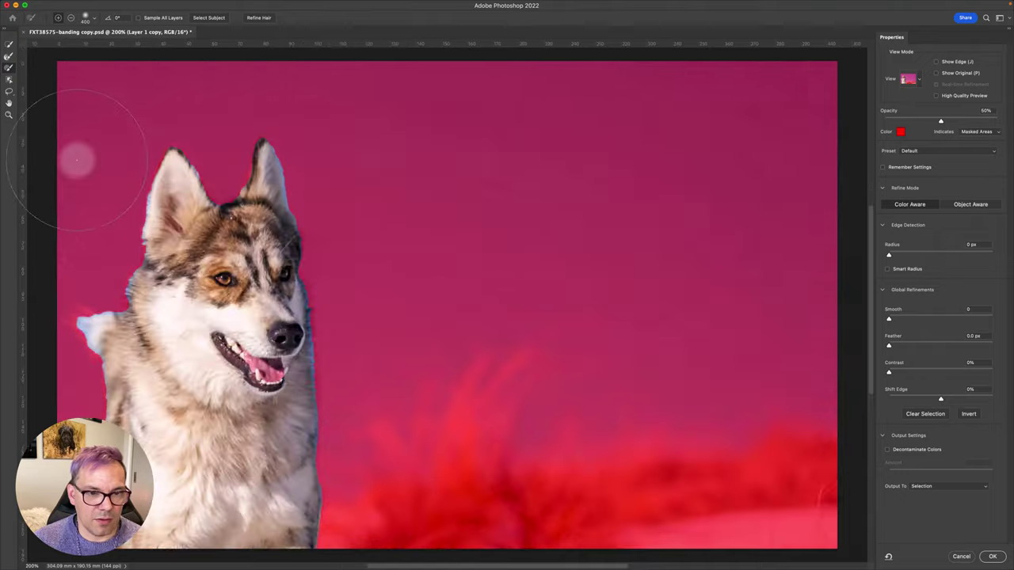
pyautogui.hscroll(-10, 77, 160)
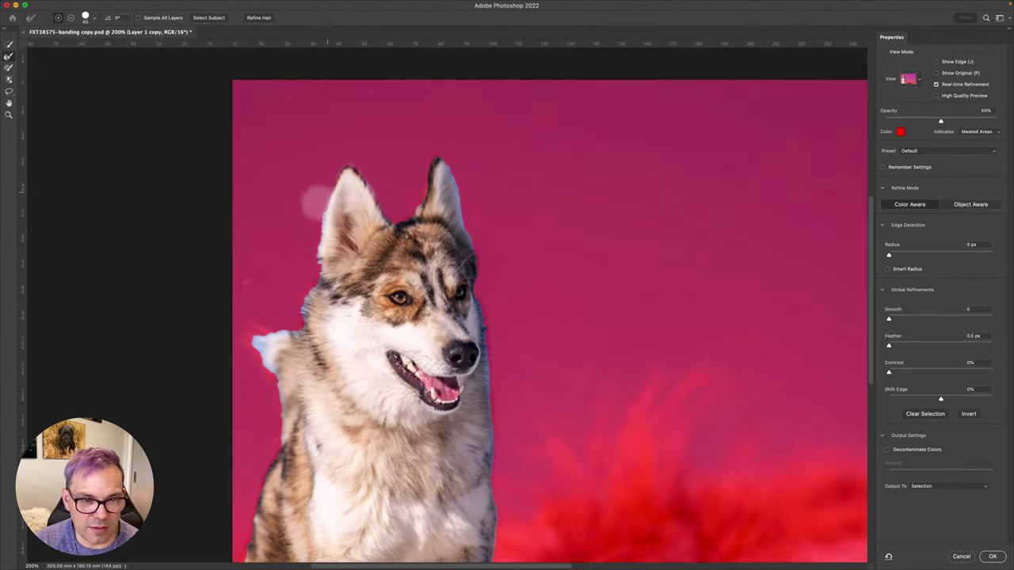
pyautogui.moveTo(317, 202)
pyautogui.mouseDown()
pyautogui.moveTo(298, 297)
pyautogui.moveTo(248, 363)
pyautogui.mouseUp()
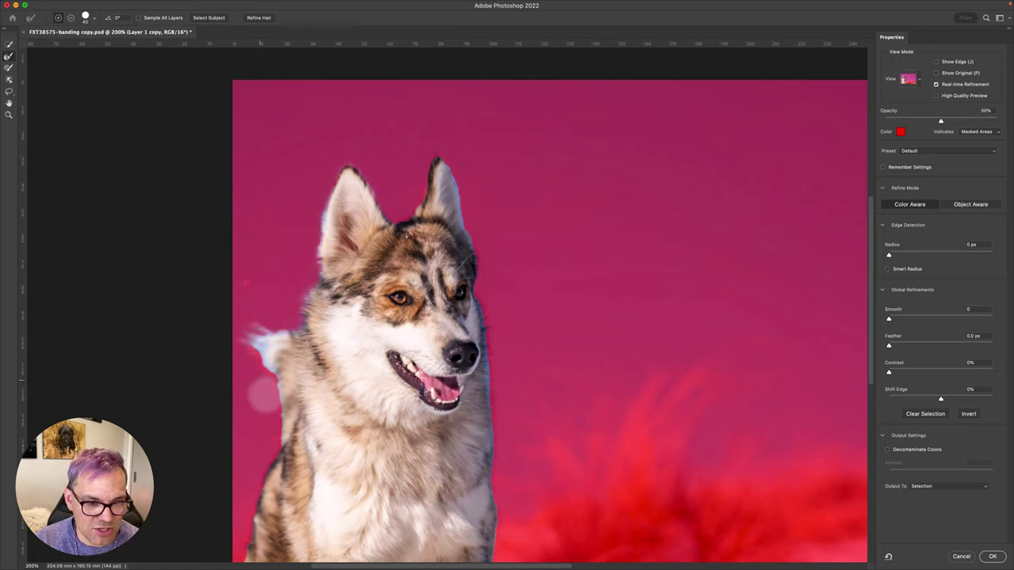
pyautogui.moveTo(267, 419)
pyautogui.mouseDown()
pyautogui.moveTo(275, 412)
pyautogui.moveTo(225, 536)
pyautogui.moveTo(236, 530)
pyautogui.mouseUp()
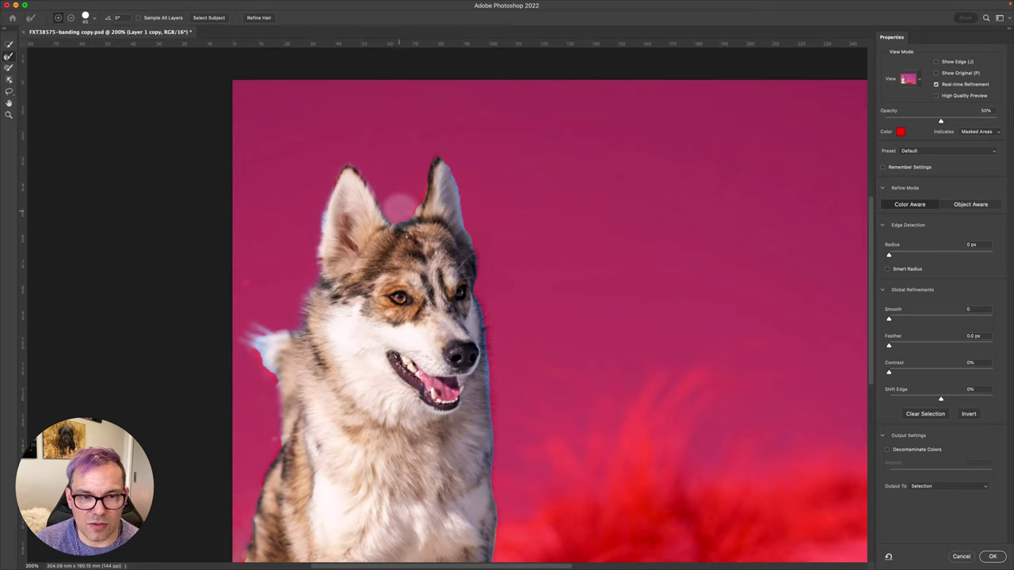
pyautogui.moveTo(403, 202)
pyautogui.mouseDown()
pyautogui.moveTo(468, 216)
pyautogui.moveTo(500, 346)
pyautogui.moveTo(501, 498)
pyautogui.mouseUp()
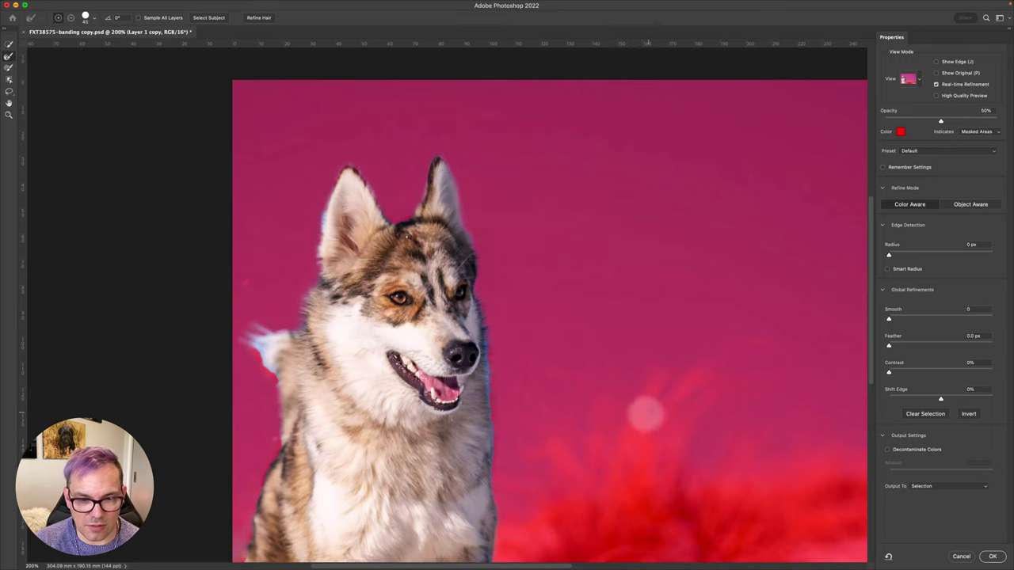
# - Set the Select and Mask output to New Layer with Layer Mask
pyautogui.scroll(-2, 380, 296)
pyautogui.hscroll(3, 381, 297)
pyautogui.click(923, 485)
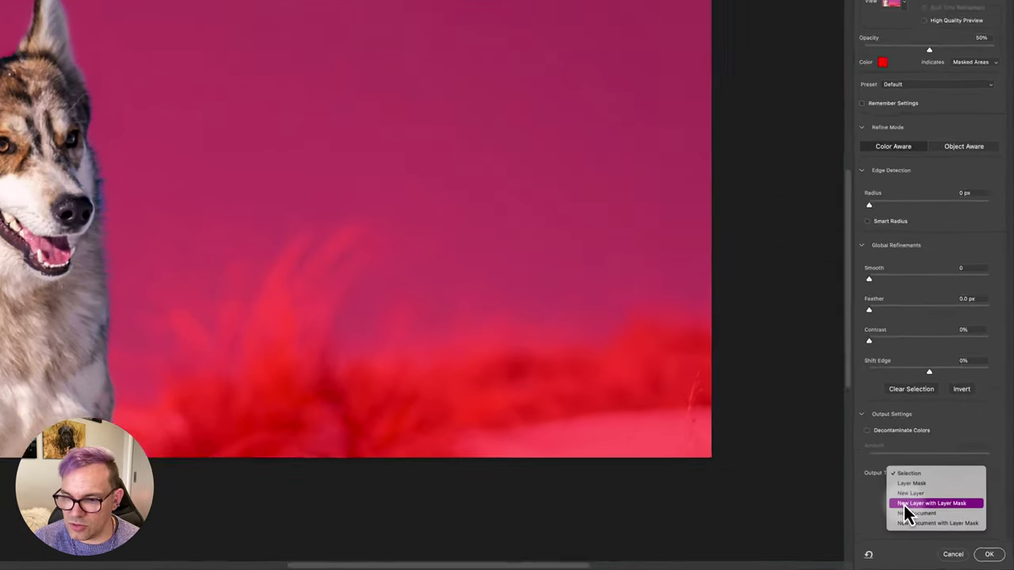
pyautogui.click(919, 513)
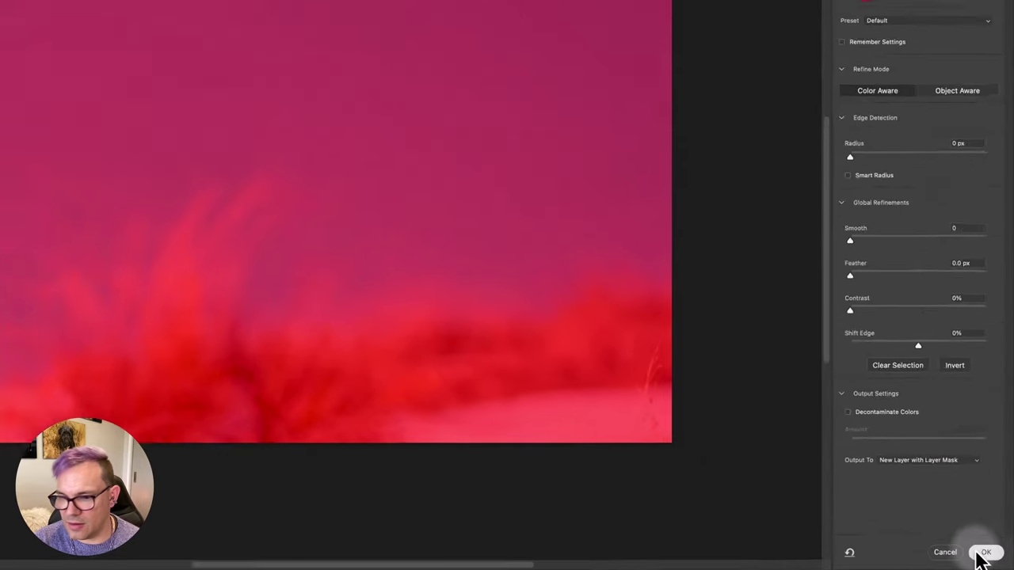
# - Apply the refinement as Layer 1 copy 2 and toggle Layer 1's visibility to check the cut-out
pyautogui.click(978, 546)
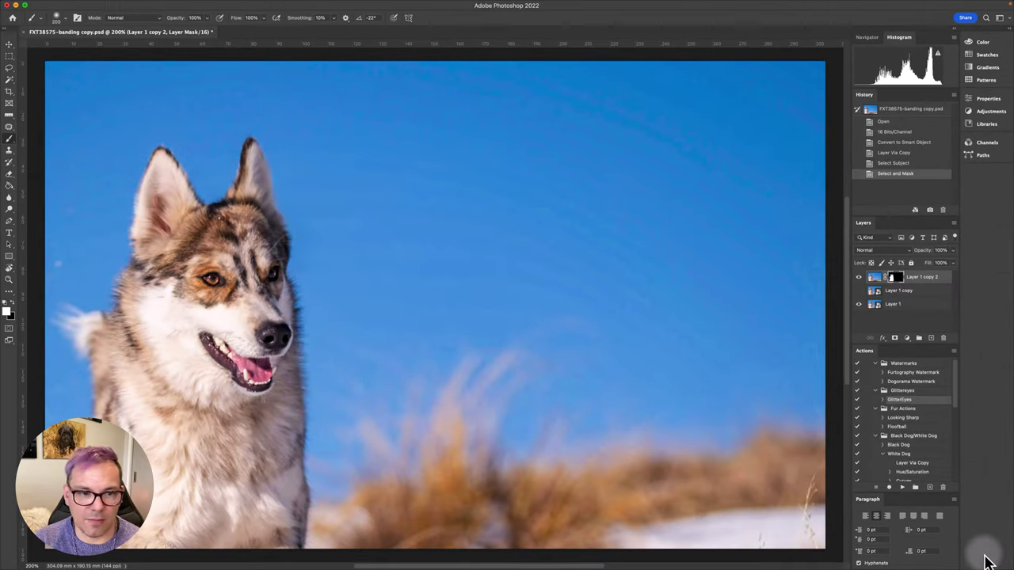
pyautogui.click(858, 304)
pyautogui.click(858, 304)
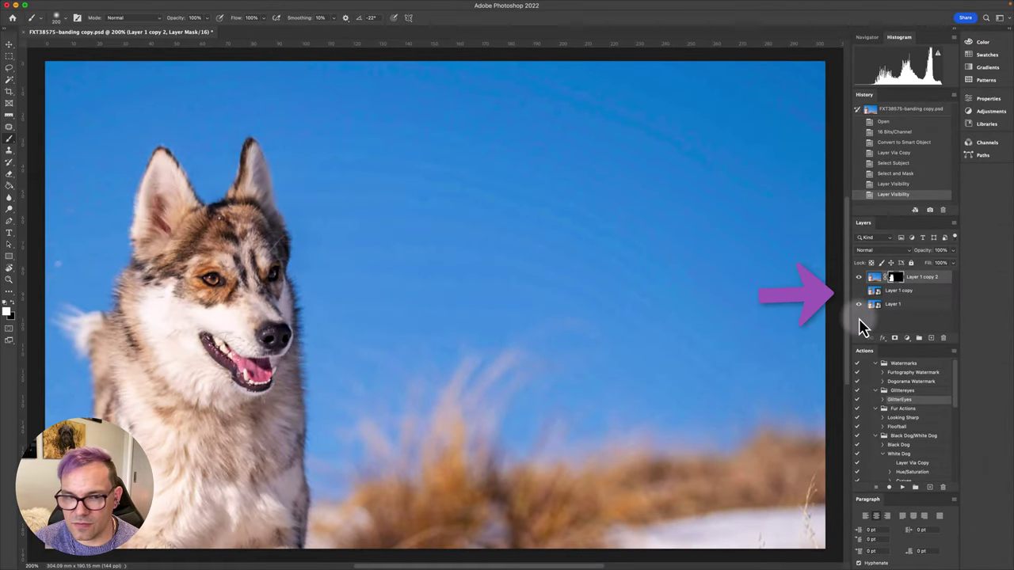
pyautogui.click(857, 304)
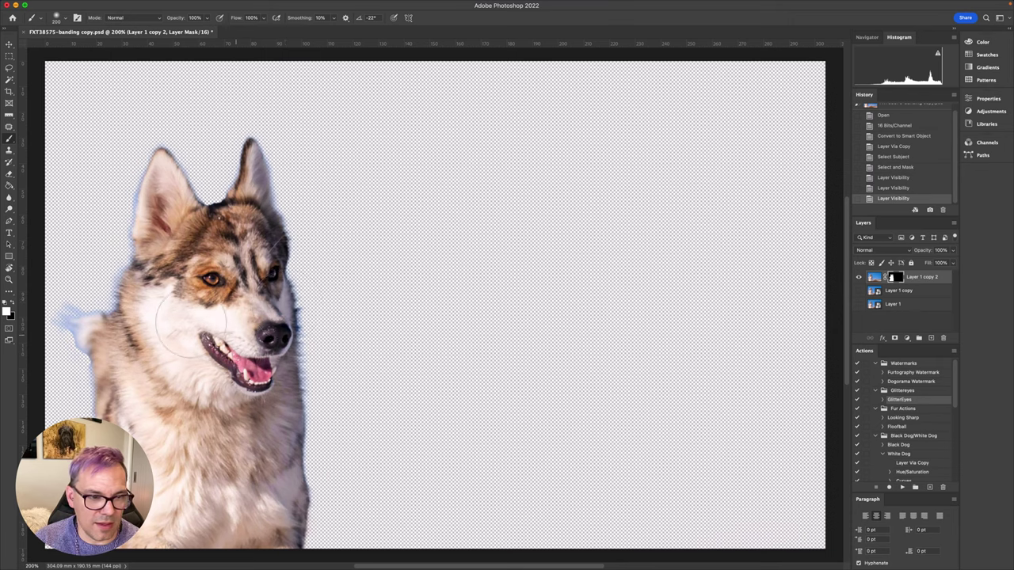
pyautogui.click(858, 303)
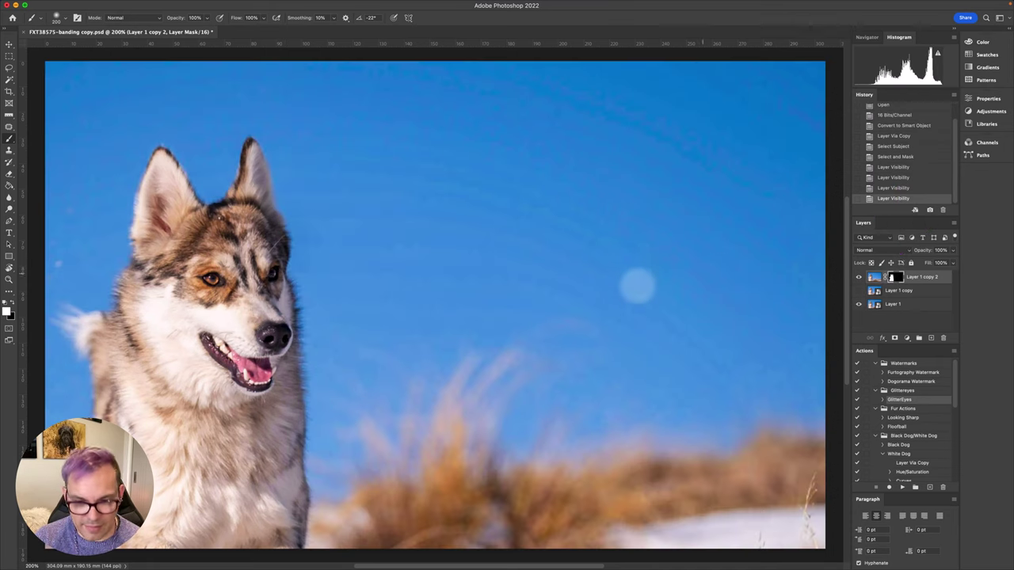
# - Paint two touch-up strokes on Layer 1 copy 2's mask over the lower grass
pyautogui.scroll(-3, 467, 276)
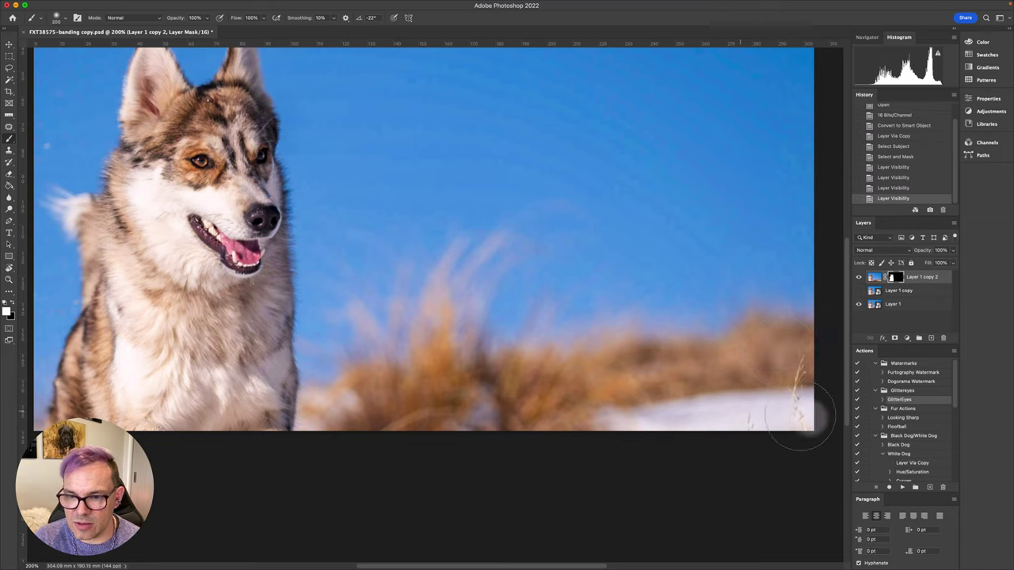
pyautogui.click(492, 408)
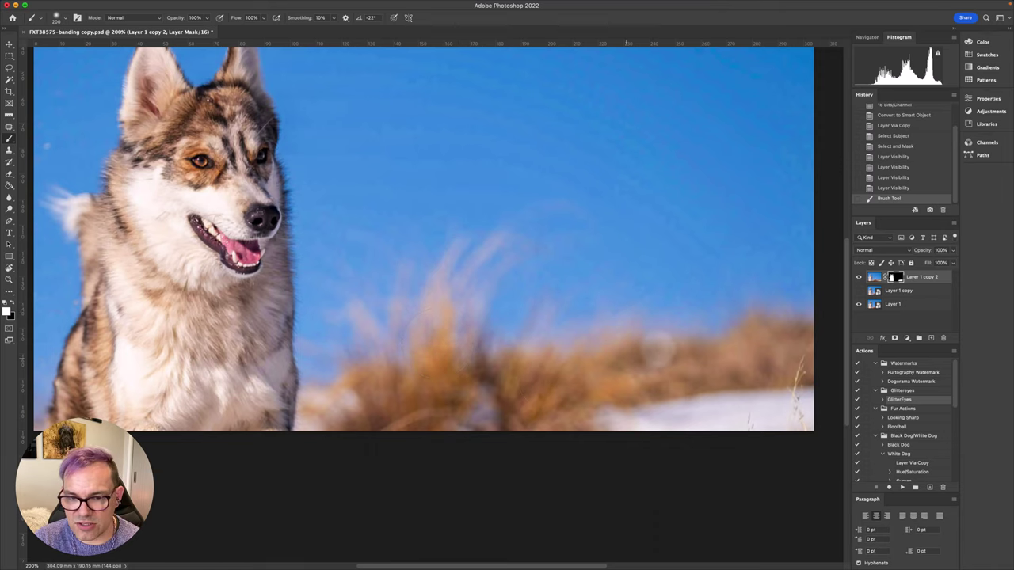
pyautogui.moveTo(411, 357); pyautogui.dragTo(799, 368)
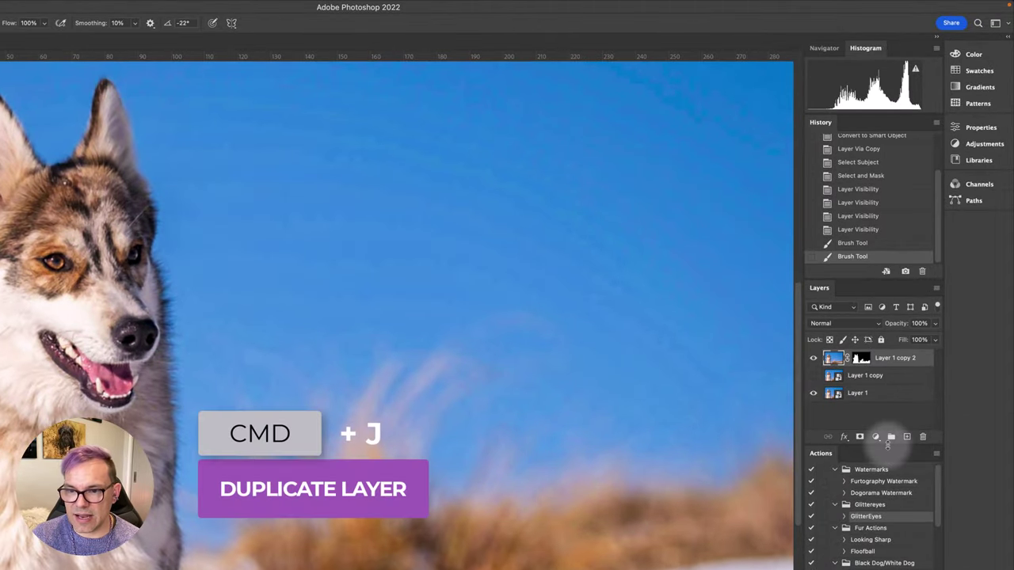
# - Duplicate the masked husky layer as Layer 1 copy 3 with Cmd+J
pyautogui.press('super+j')
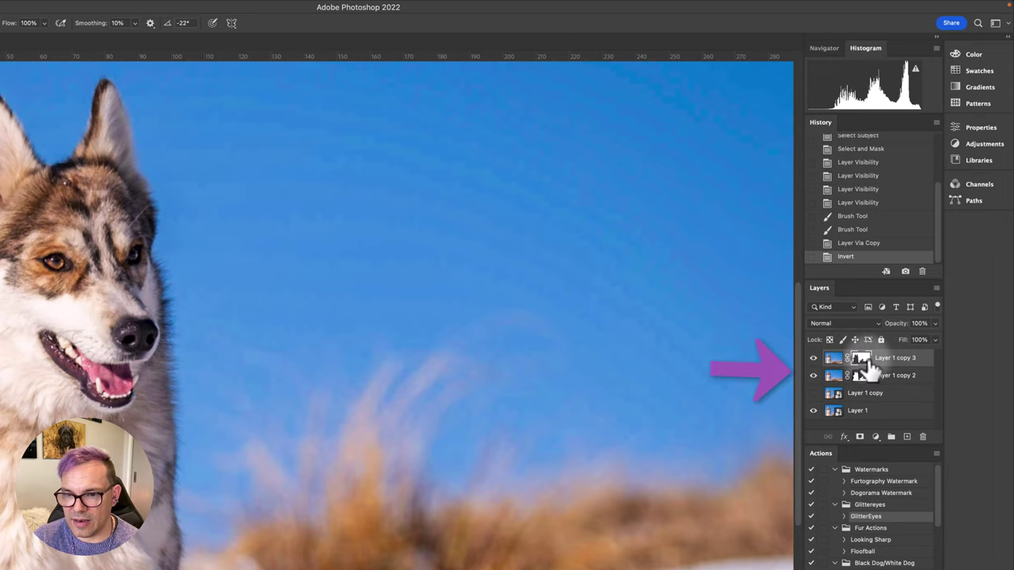
# - Select Layer 1 copy 3's image thumbnail and bring up the Filter > Blur submenu
pyautogui.moveTo(429, 243)
pyautogui.mouseDown()
pyautogui.moveTo(317, 373)
pyautogui.moveTo(393, 346)
pyautogui.mouseUp()
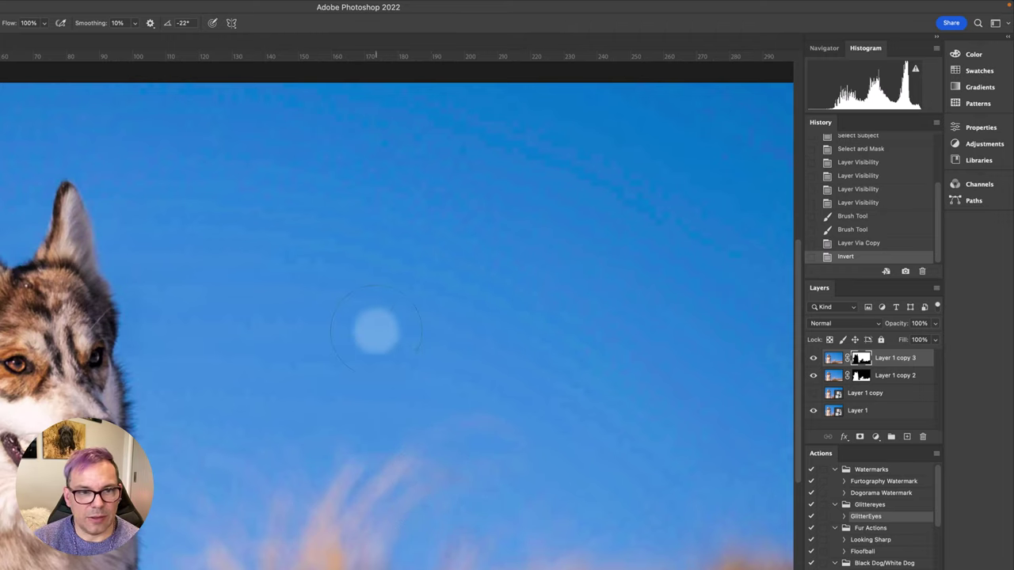
pyautogui.click(832, 360)
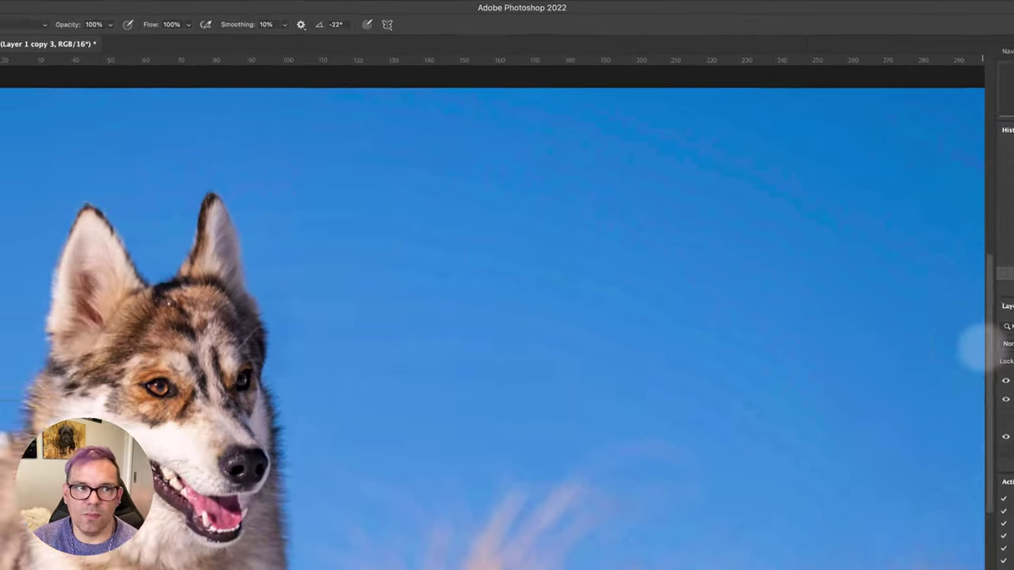
pyautogui.moveTo(369, 14)
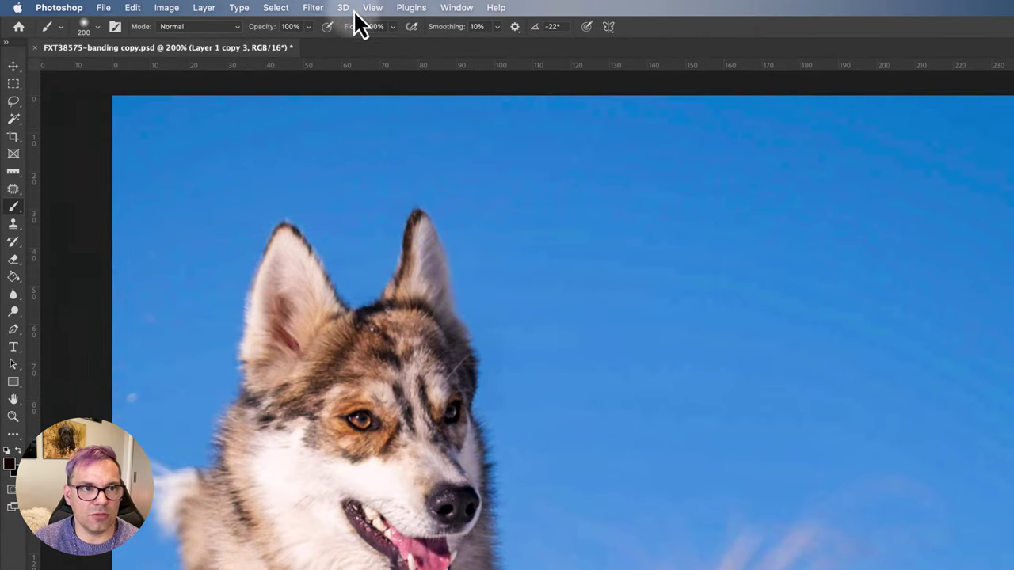
pyautogui.click(313, 8)
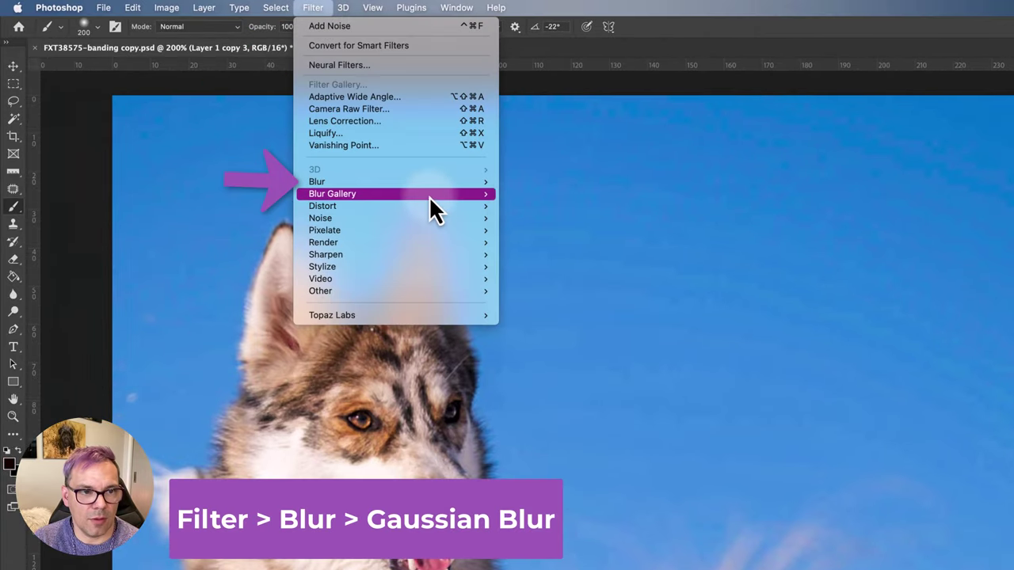
pyautogui.moveTo(444, 181)
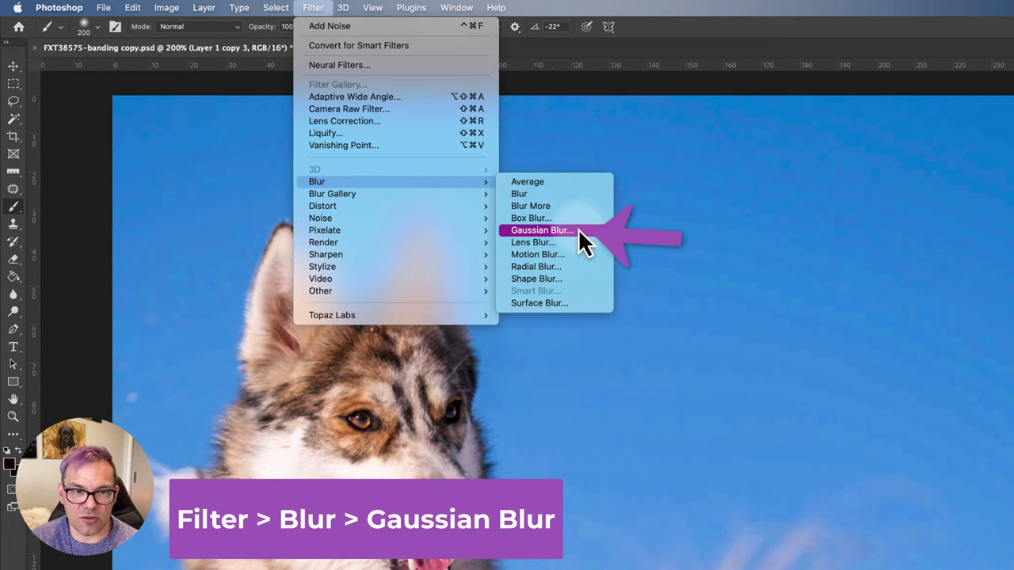
# - Set the Gaussian Blur radius to 9.7 pixels while previewing the effect on the sky
pyautogui.click(580, 231)
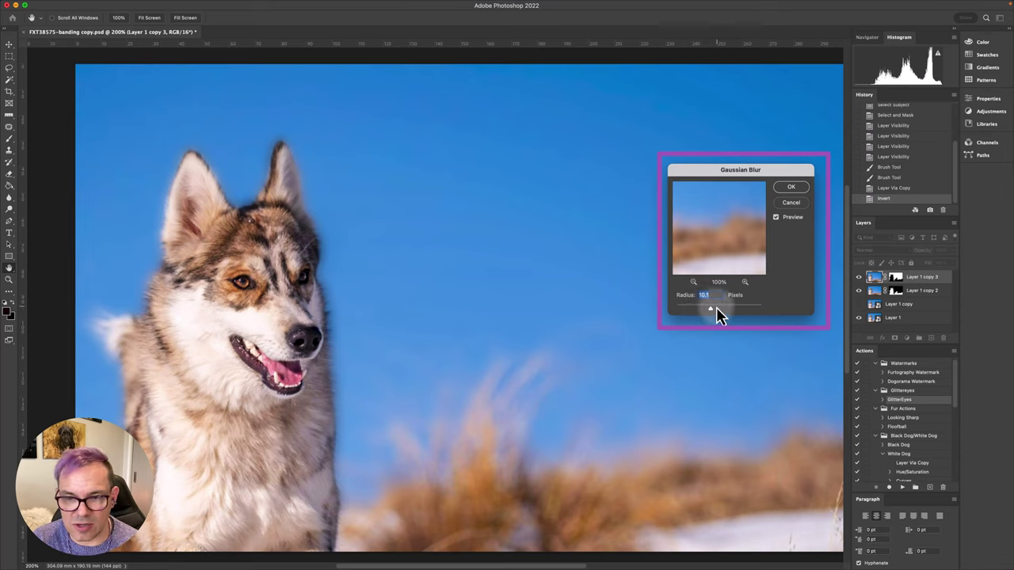
pyautogui.moveTo(690, 307); pyautogui.dragTo(673, 314)
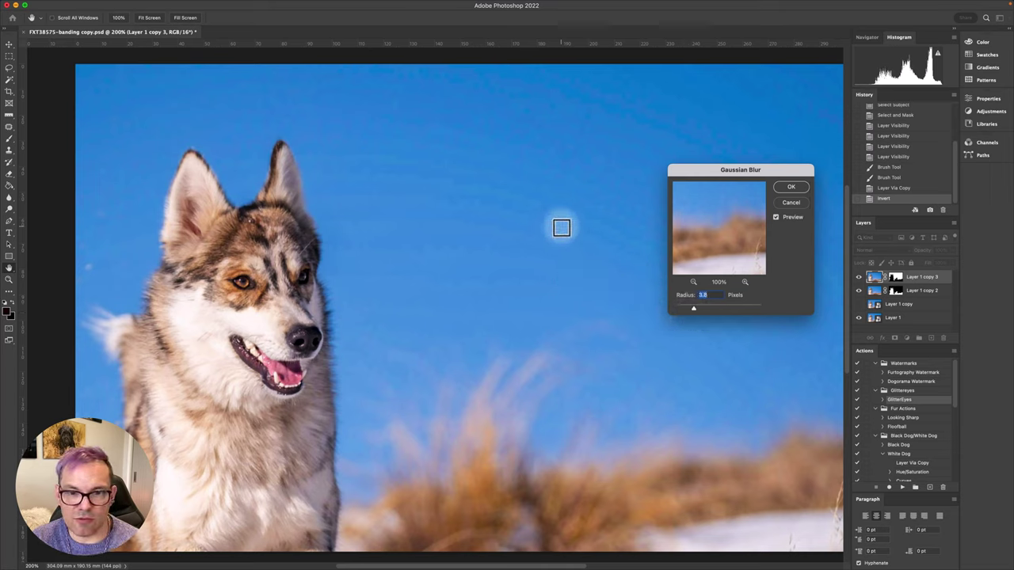
pyautogui.moveTo(700, 309); pyautogui.dragTo(708, 310)
pyautogui.moveTo(713, 169); pyautogui.dragTo(642, 292)
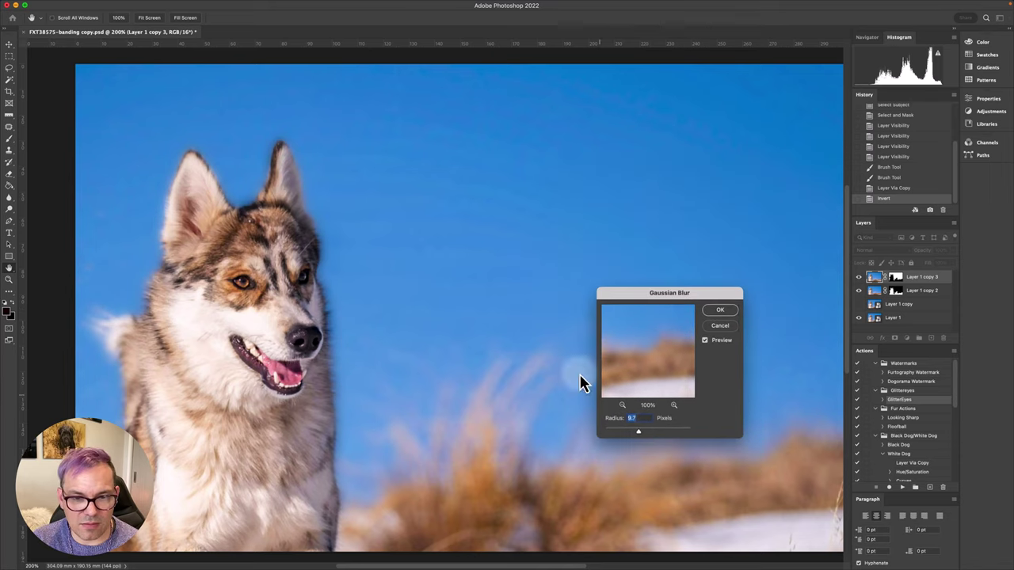
pyautogui.moveTo(637, 432); pyautogui.dragTo(647, 432)
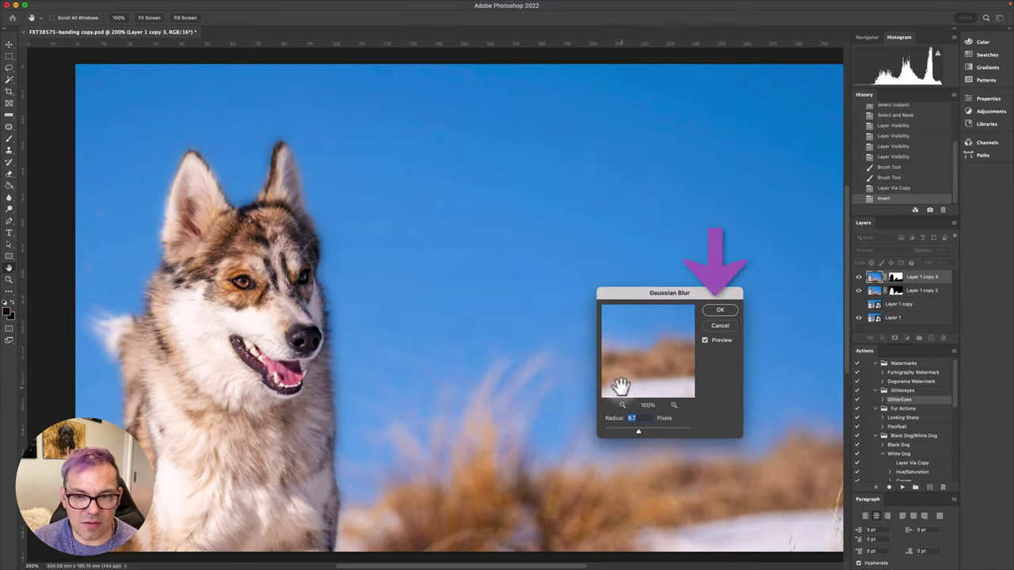
# - Apply the 9.7-pixel blur and set up a size-128 black brush on Layer 1 copy 3's mask
pyautogui.click(716, 308)
pyautogui.click(894, 276)
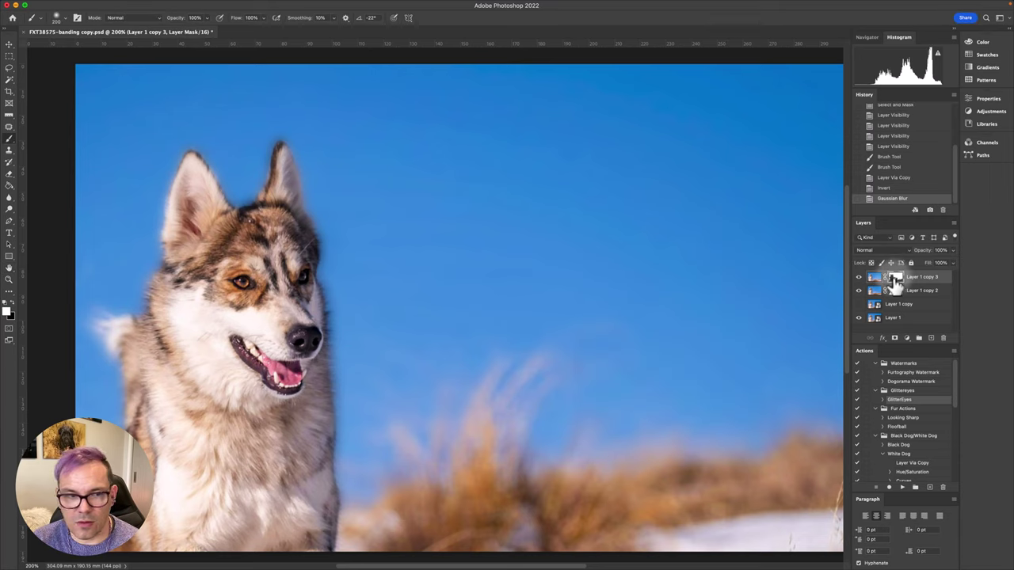
pyautogui.press('b')
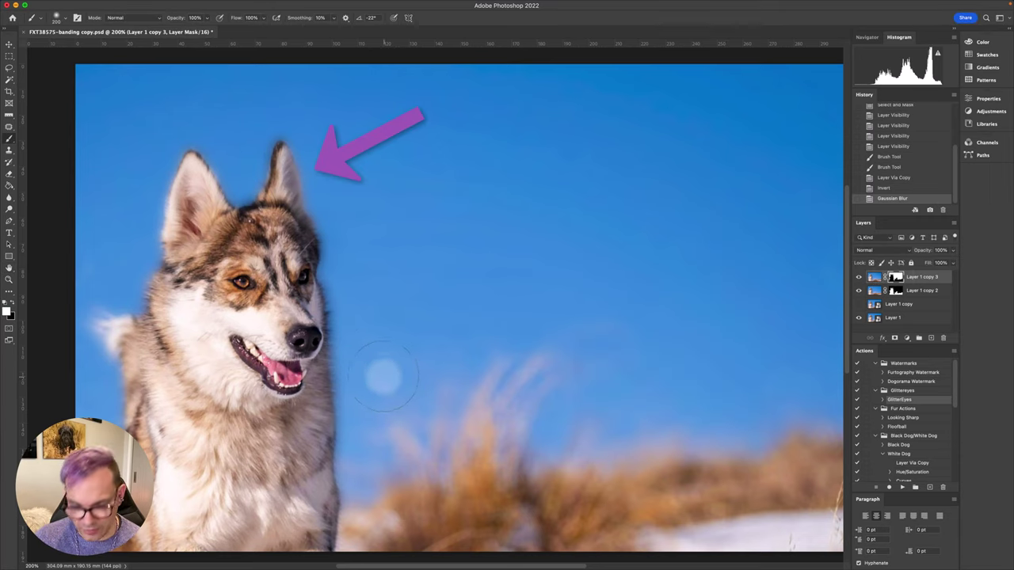
pyautogui.moveTo(380, 373); pyautogui.dragTo(403, 391)
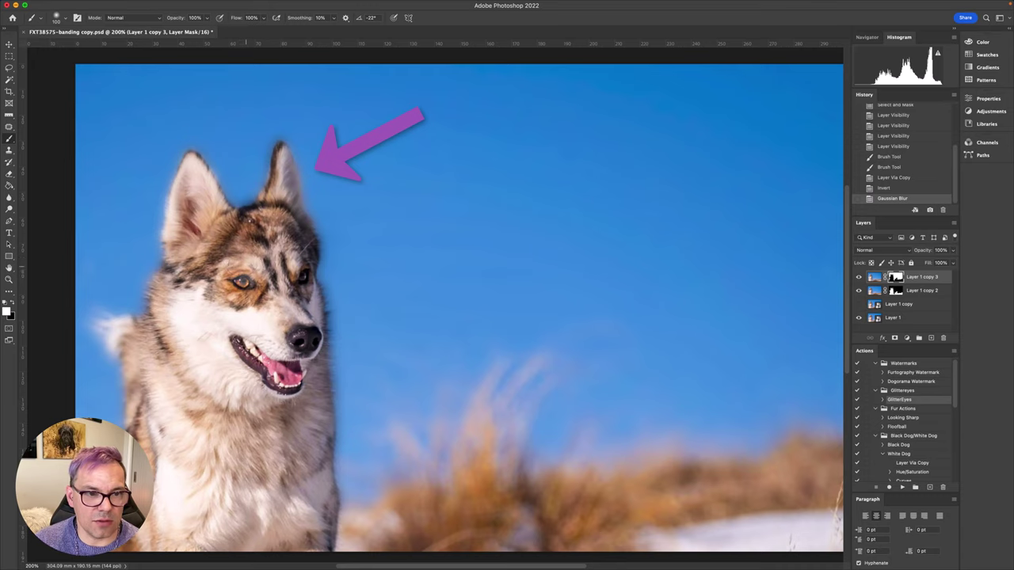
pyautogui.moveTo(248, 263); pyautogui.dragTo(263, 211)
pyautogui.hotkey('ctrl', 'z')
pyautogui.press('x')
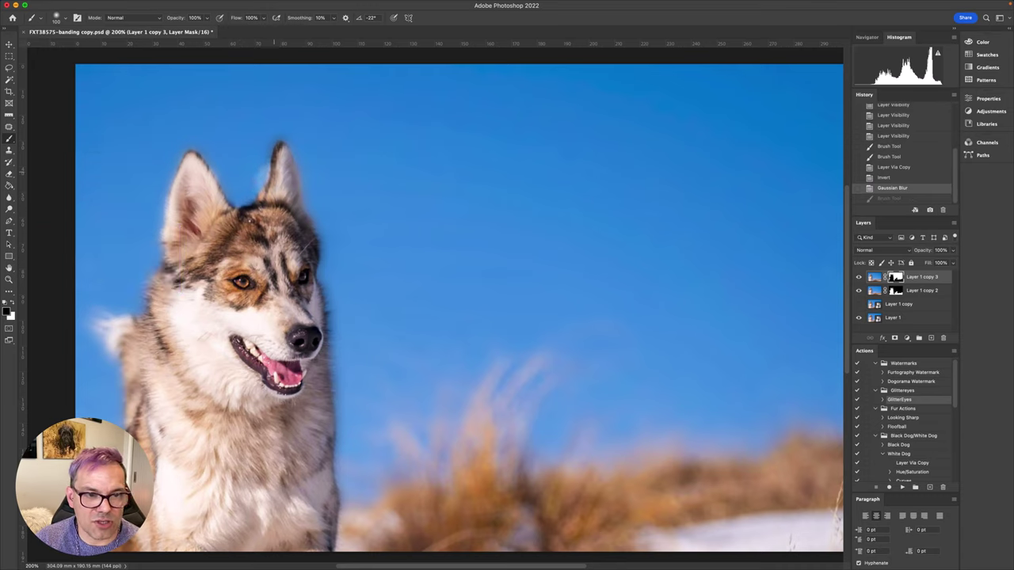
# - Paint the mask along the dog's neck, ear and right edge, then duplicate it as Layer 1 copy 4
pyautogui.moveTo(283, 146)
pyautogui.mouseDown()
pyautogui.moveTo(305, 180)
pyautogui.moveTo(344, 369)
pyautogui.mouseUp()
pyautogui.scroll(-5, 381, 387)
pyautogui.moveTo(145, 341)
pyautogui.mouseDown()
pyautogui.moveTo(166, 277)
pyautogui.moveTo(128, 214)
pyautogui.moveTo(137, 177)
pyautogui.moveTo(168, 190)
pyautogui.mouseUp()
pyautogui.scroll(5, 176, 184)
pyautogui.moveTo(340, 379)
pyautogui.mouseDown()
pyautogui.moveTo(403, 373)
pyautogui.moveTo(422, 506)
pyautogui.moveTo(370, 264)
pyautogui.mouseUp()
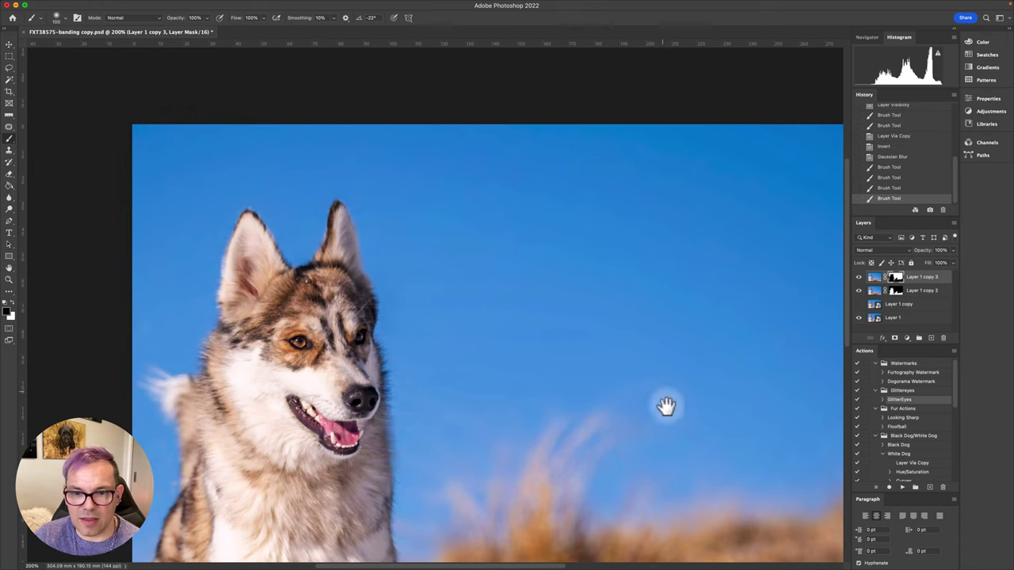
pyautogui.moveTo(665, 405); pyautogui.dragTo(506, 285)
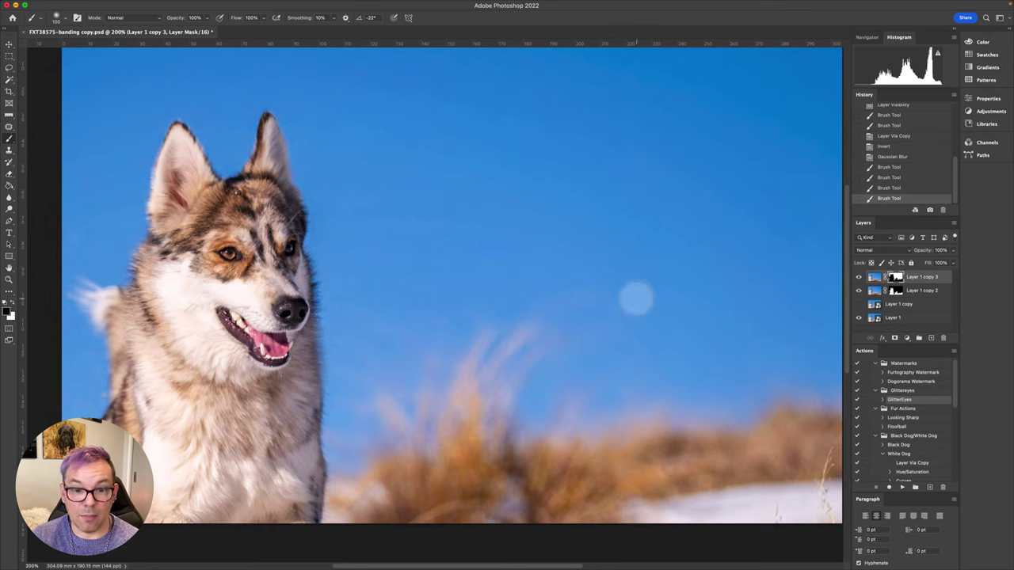
pyautogui.press('super+j')
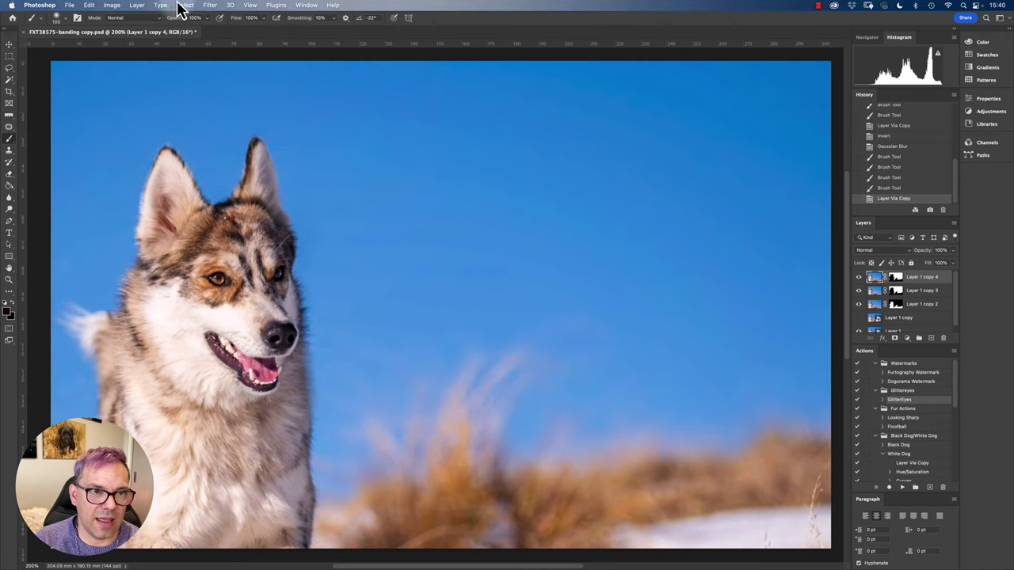
# - Open the Add Noise filter from Filter > Noise for Layer 1 copy 4
pyautogui.click(210, 6)
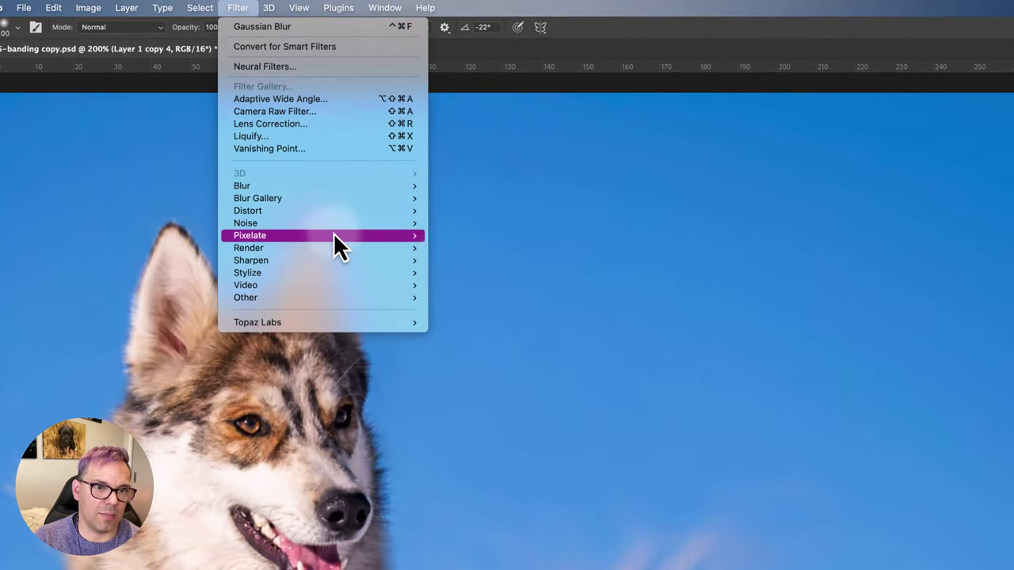
pyautogui.click(240, 10)
pyautogui.click(243, 11)
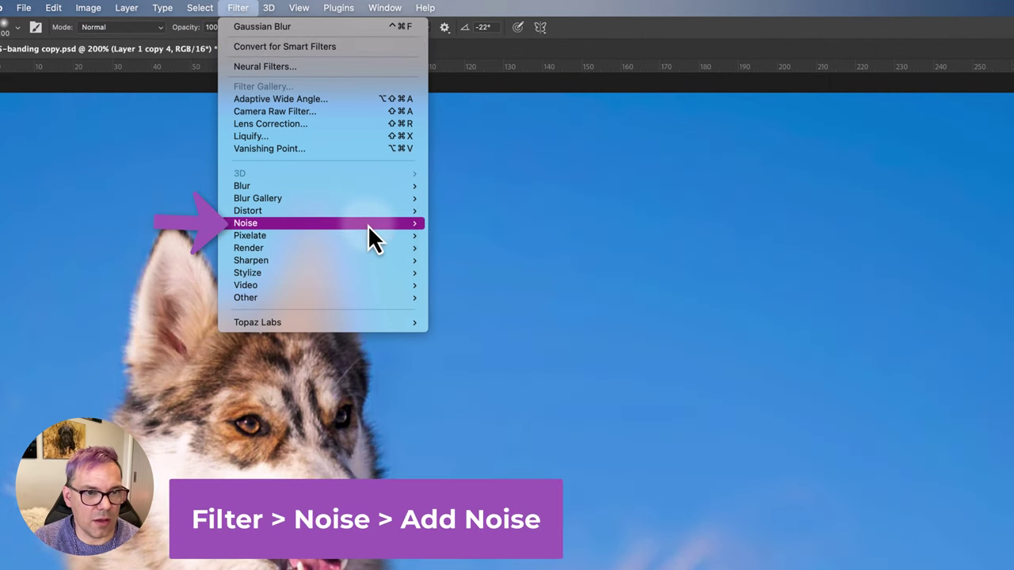
pyautogui.moveTo(370, 223)
pyautogui.click(479, 224)
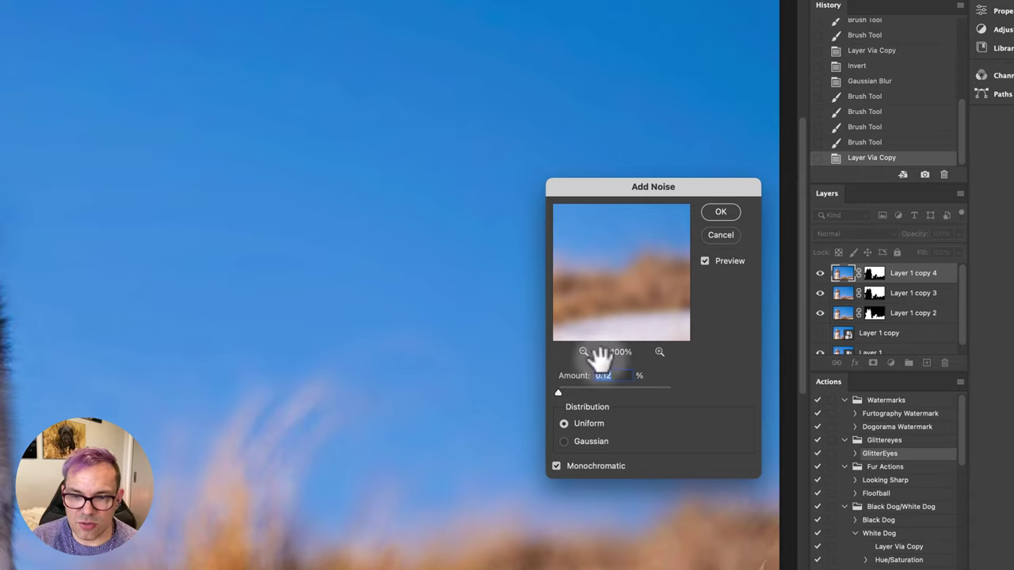
# - Compare noise amounts, then apply 0.80% Uniform, Monochromatic noise to Layer 1 copy 4
pyautogui.click(558, 394)
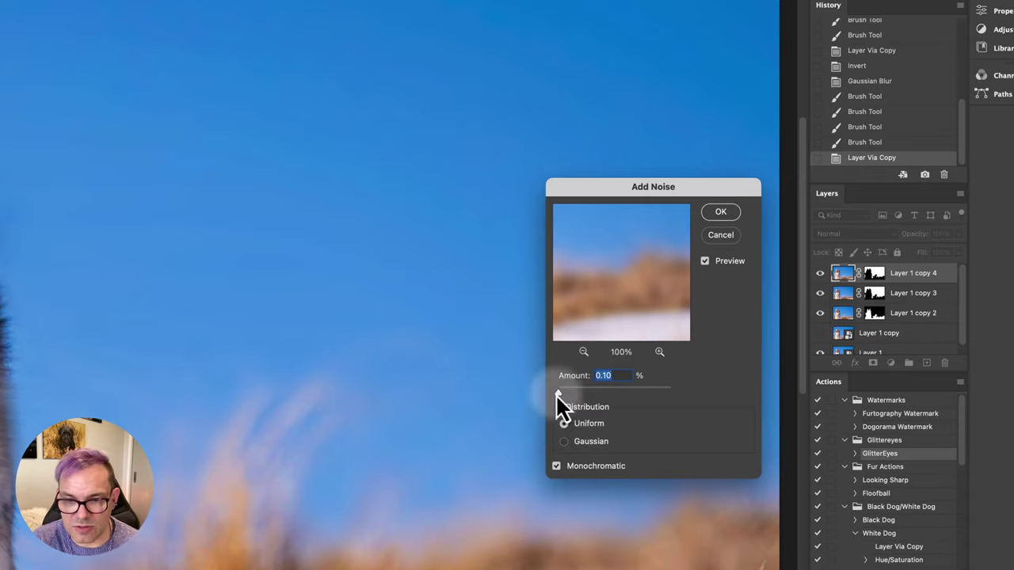
pyautogui.moveTo(557, 393); pyautogui.dragTo(570, 396)
pyautogui.moveTo(691, 366)
pyautogui.mouseDown()
pyautogui.moveTo(696, 374)
pyautogui.moveTo(690, 366)
pyautogui.mouseUp()
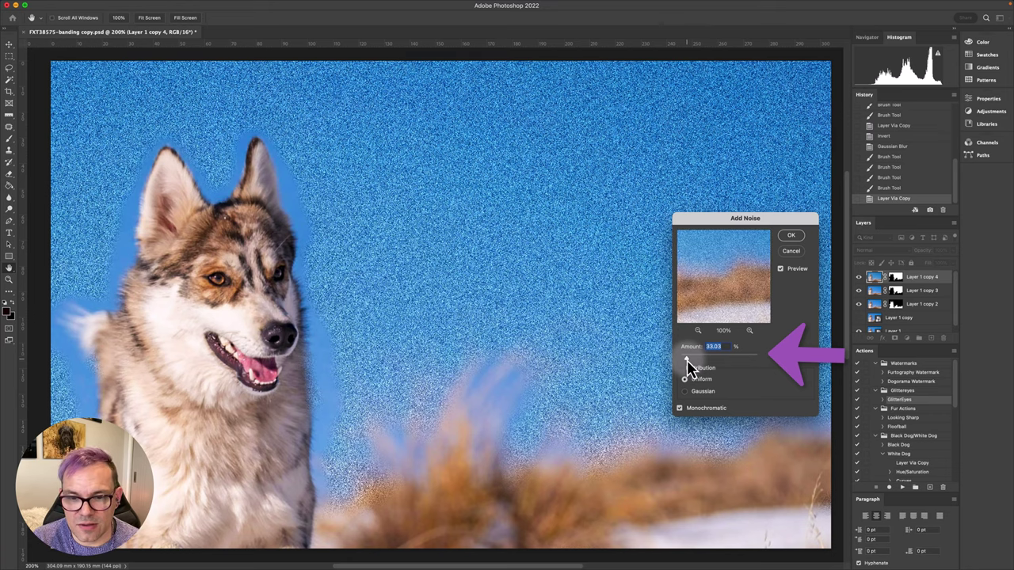
pyautogui.moveTo(689, 369); pyautogui.dragTo(679, 363)
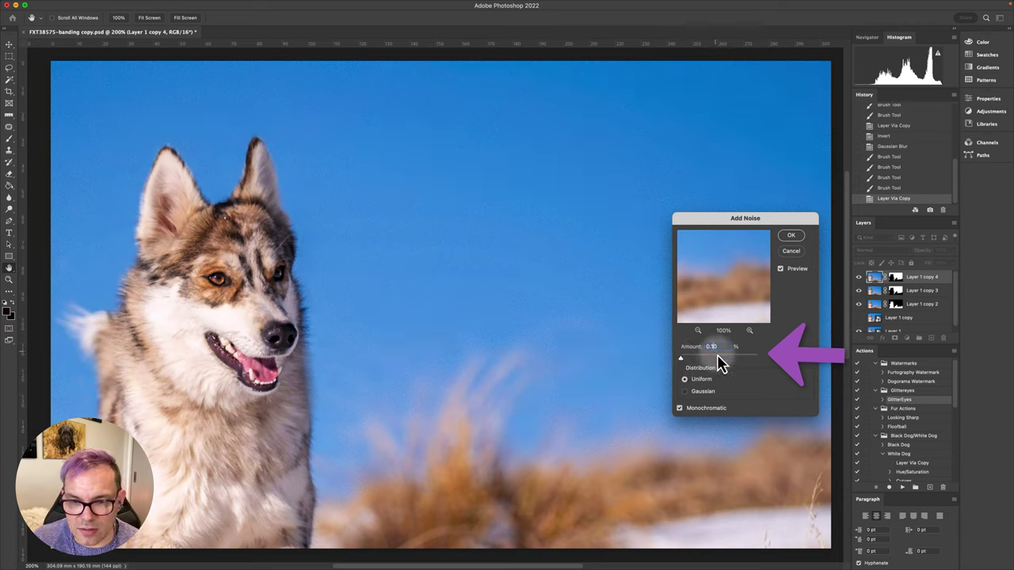
pyautogui.click(754, 399)
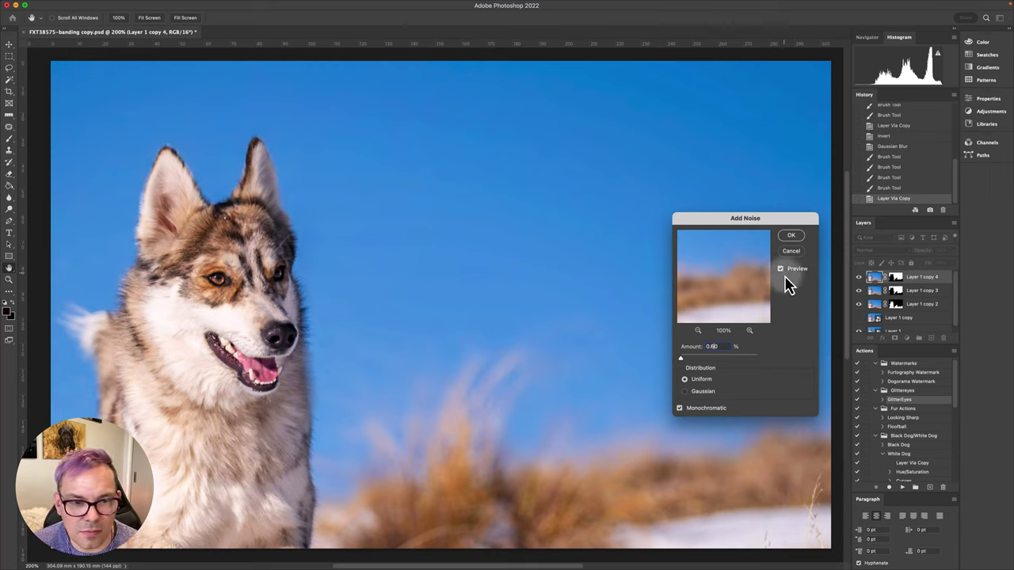
pyautogui.click(789, 400)
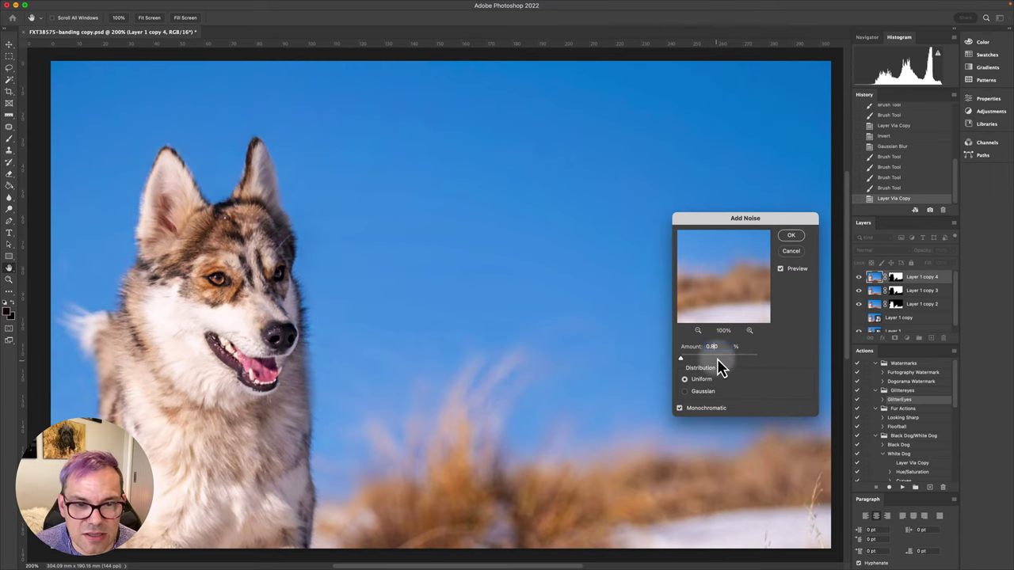
pyautogui.click(712, 349)
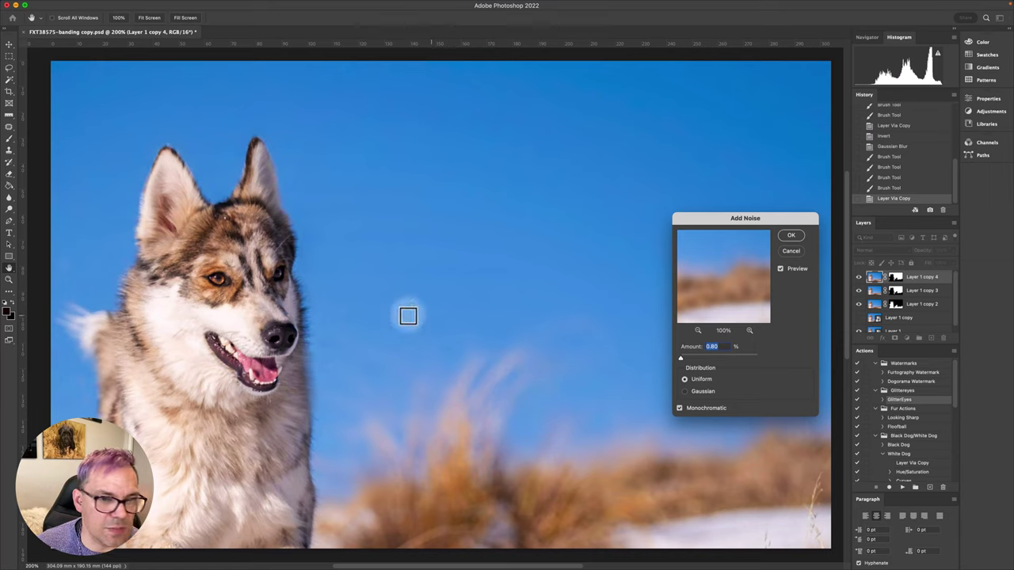
pyautogui.click(790, 238)
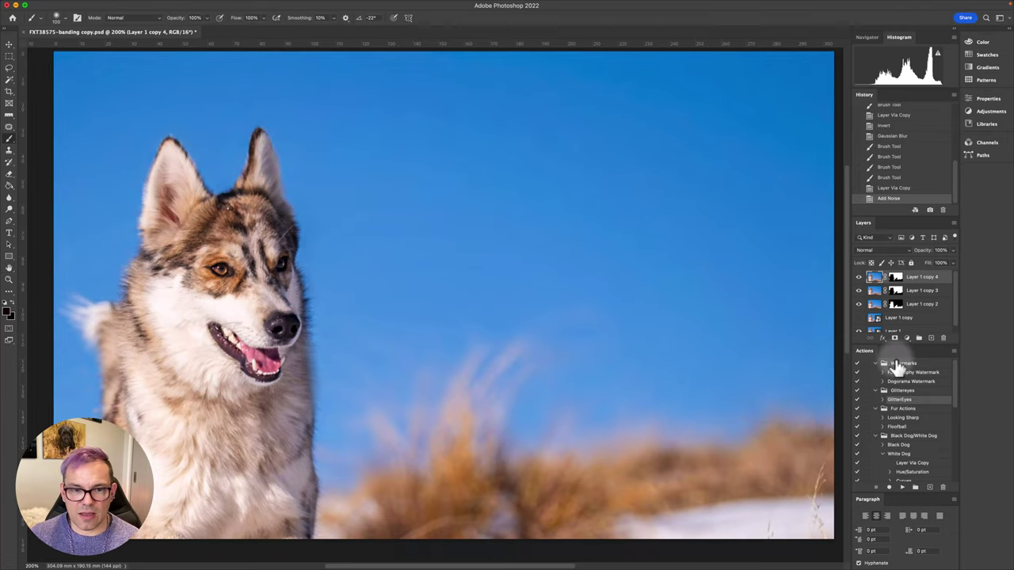
# - Toggle visibility of Layer 1 copy 4 and copy 3 to compare the grain over the sky
pyautogui.click(858, 277)
pyautogui.click(859, 290)
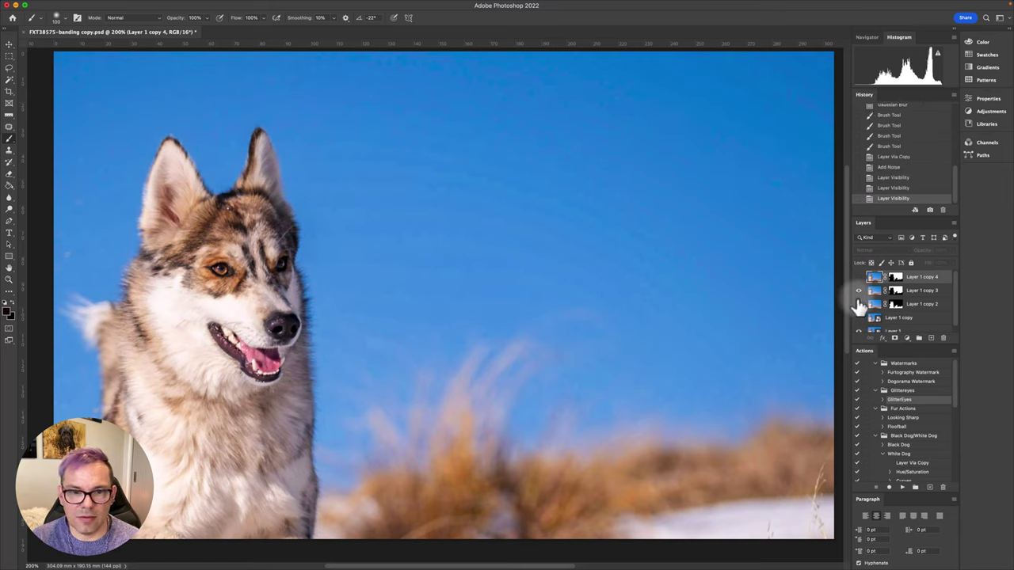
pyautogui.click(860, 277)
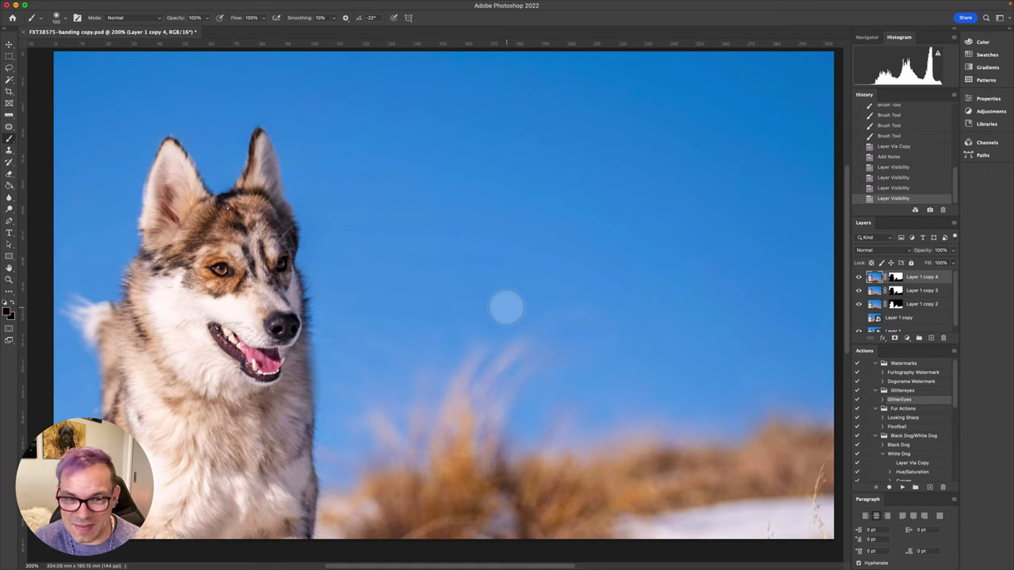
pyautogui.moveTo(528, 163); pyautogui.dragTo(519, 169)
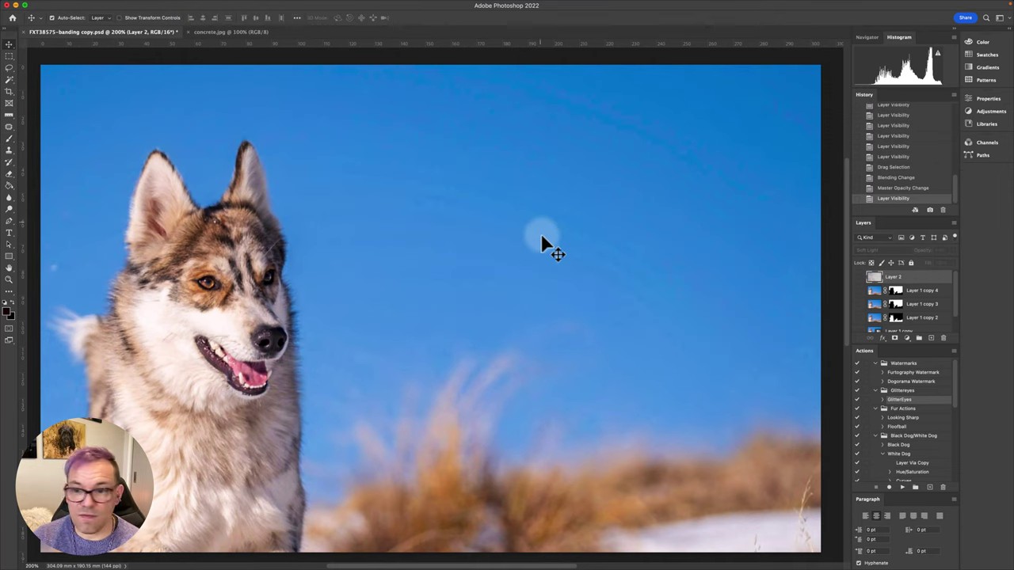
# - Add a new Layer 3 and set the brush colour to blue sampled from the sky
pyautogui.click(931, 338)
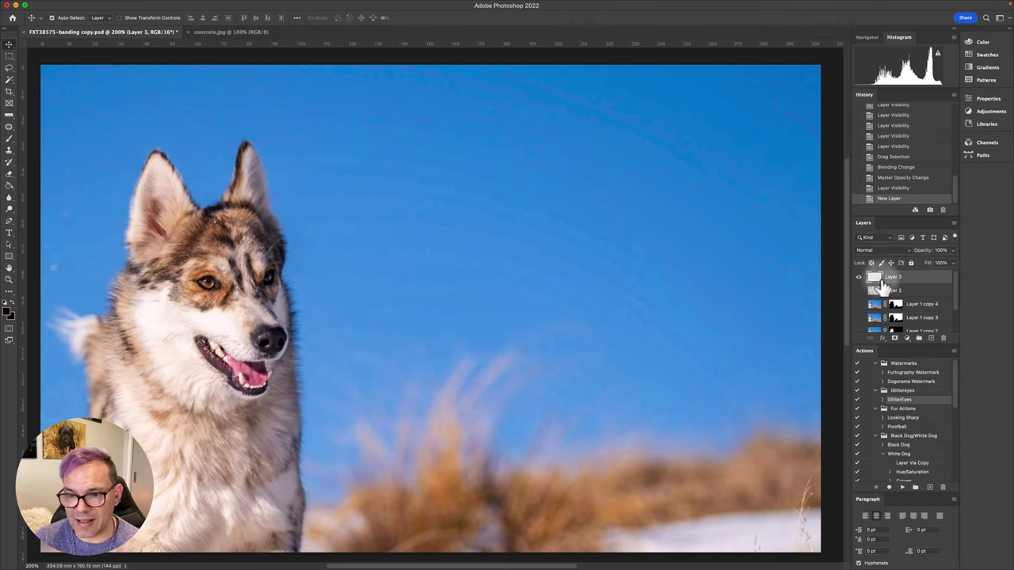
pyautogui.press('b')
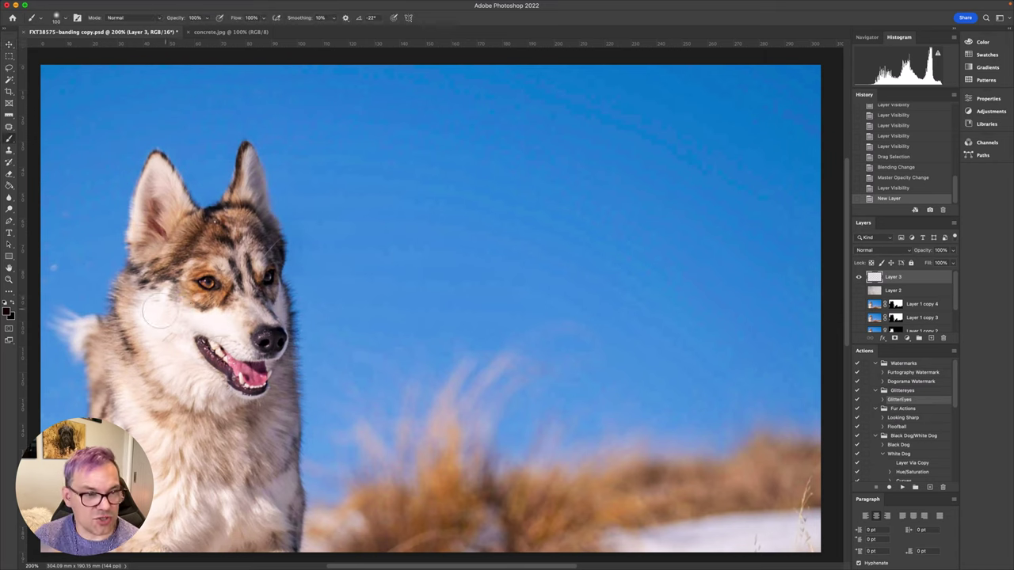
pyautogui.click(10, 314)
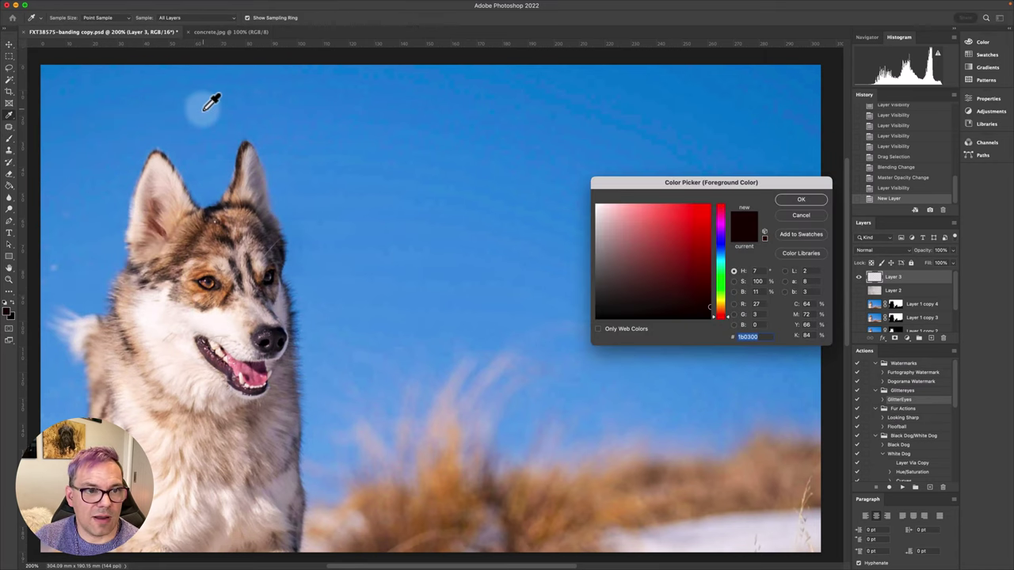
pyautogui.click(238, 120)
pyautogui.click(800, 199)
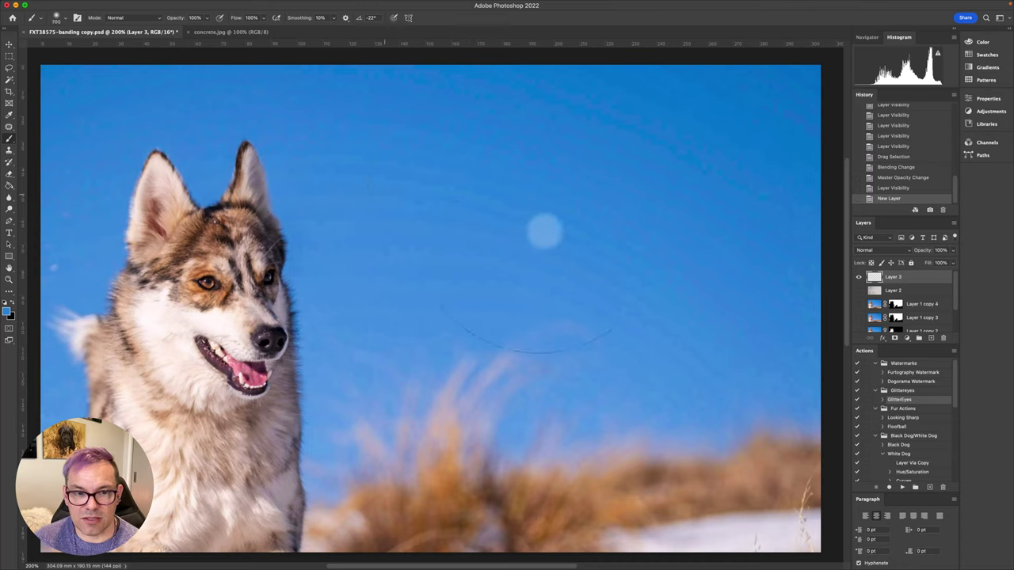
# - Paint blue over the upper right sky and leave Layer 3 at 100% opacity
pyautogui.moveTo(593, 135)
pyautogui.mouseDown()
pyautogui.moveTo(676, 117)
pyautogui.moveTo(656, 86)
pyautogui.mouseUp()
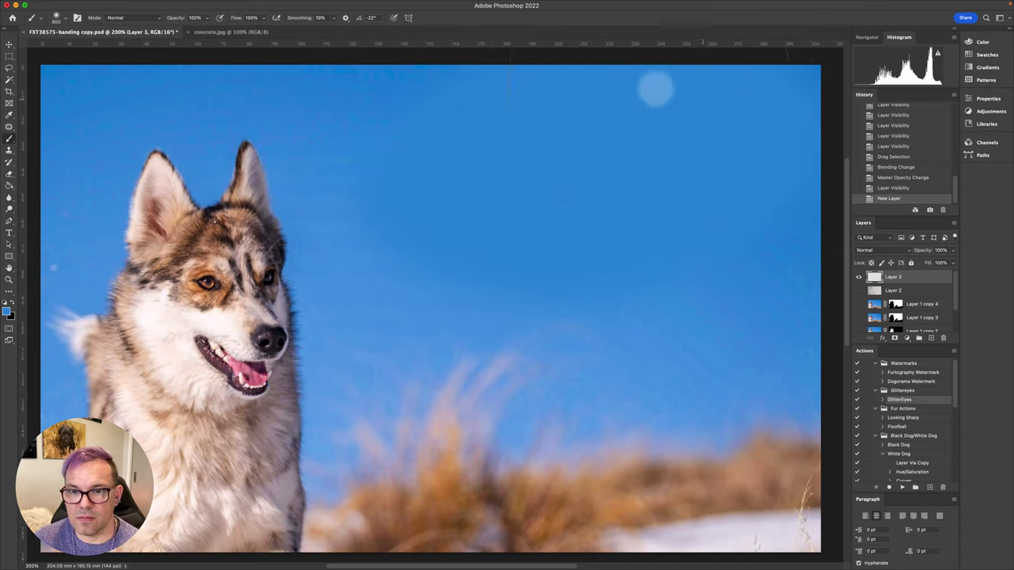
pyautogui.click(713, 342)
pyautogui.moveTo(952, 250)
pyautogui.mouseDown()
pyautogui.moveTo(946, 270)
pyautogui.moveTo(930, 271)
pyautogui.mouseUp()
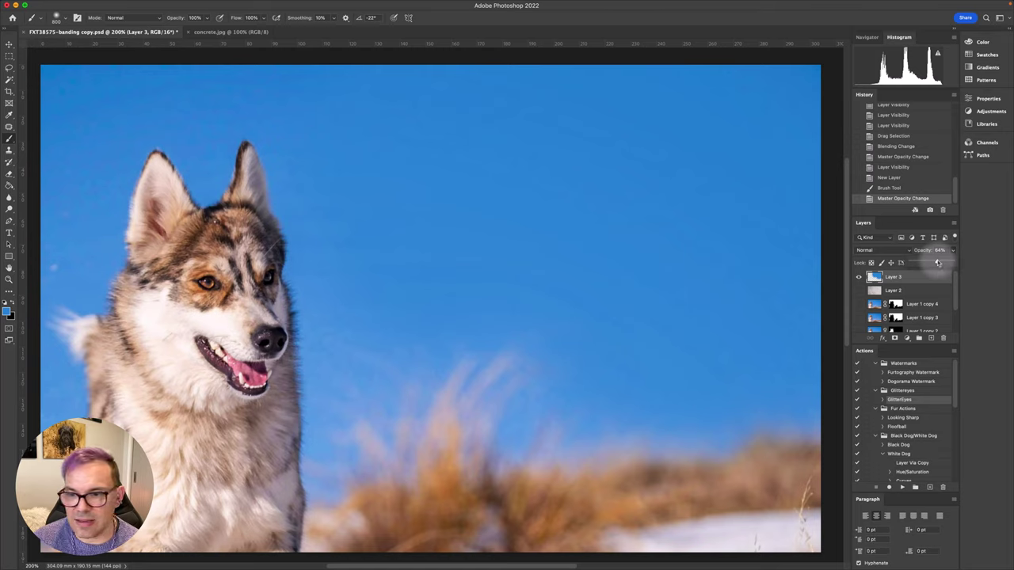
pyautogui.moveTo(939, 263); pyautogui.dragTo(1010, 354)
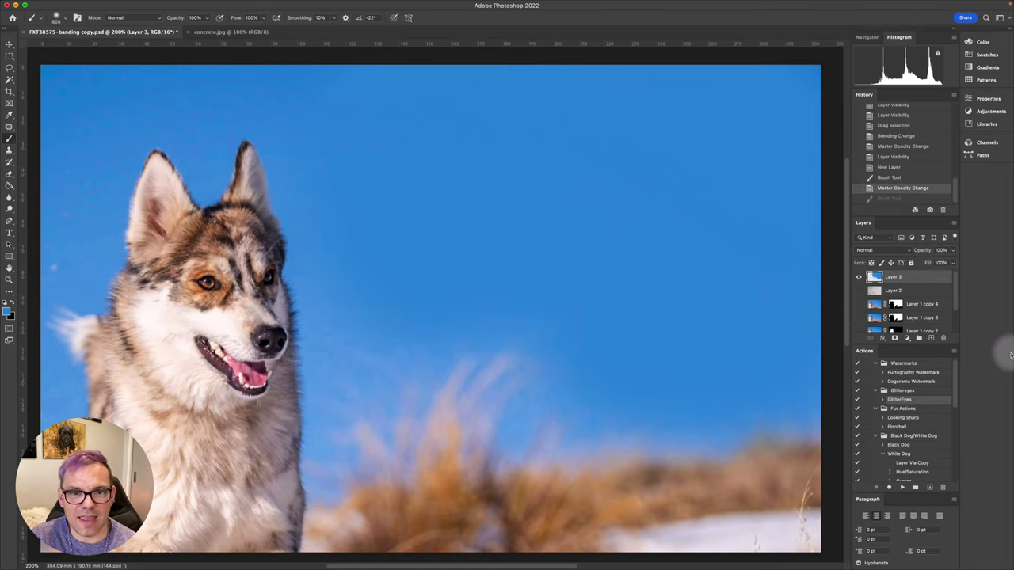